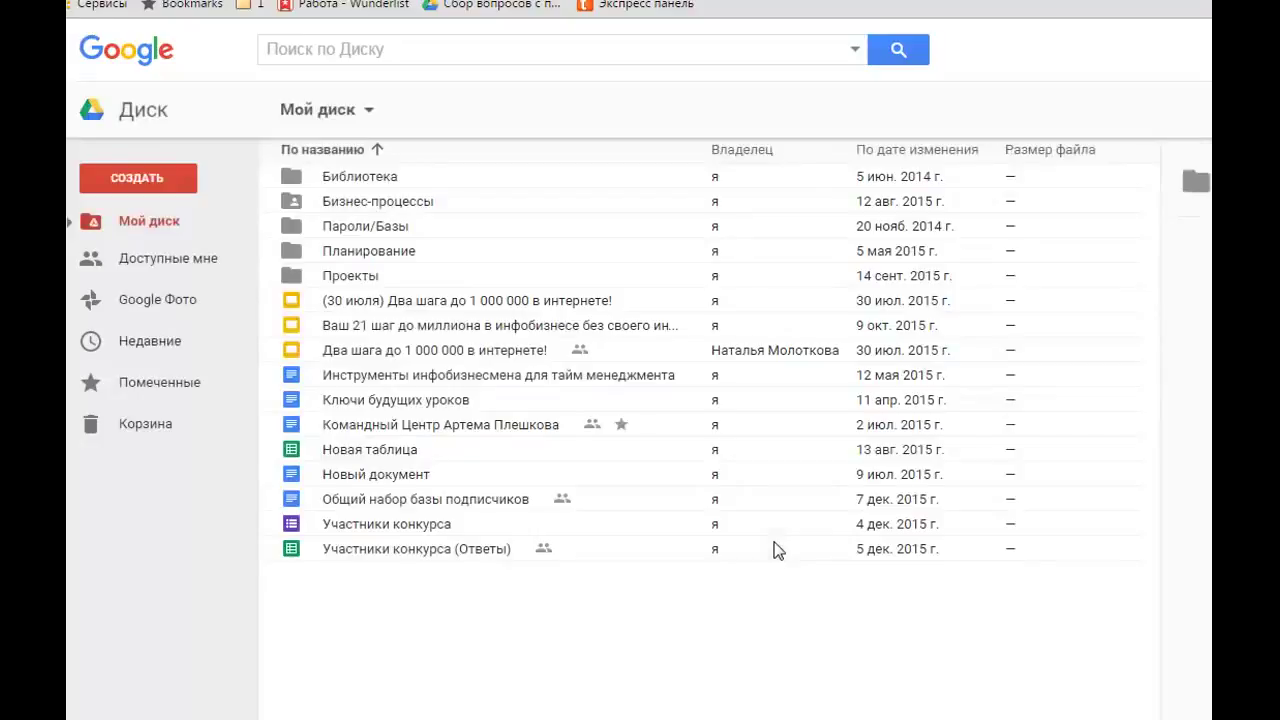
Create a new blank Google Form from the Drive file list
left_click(165, 184)
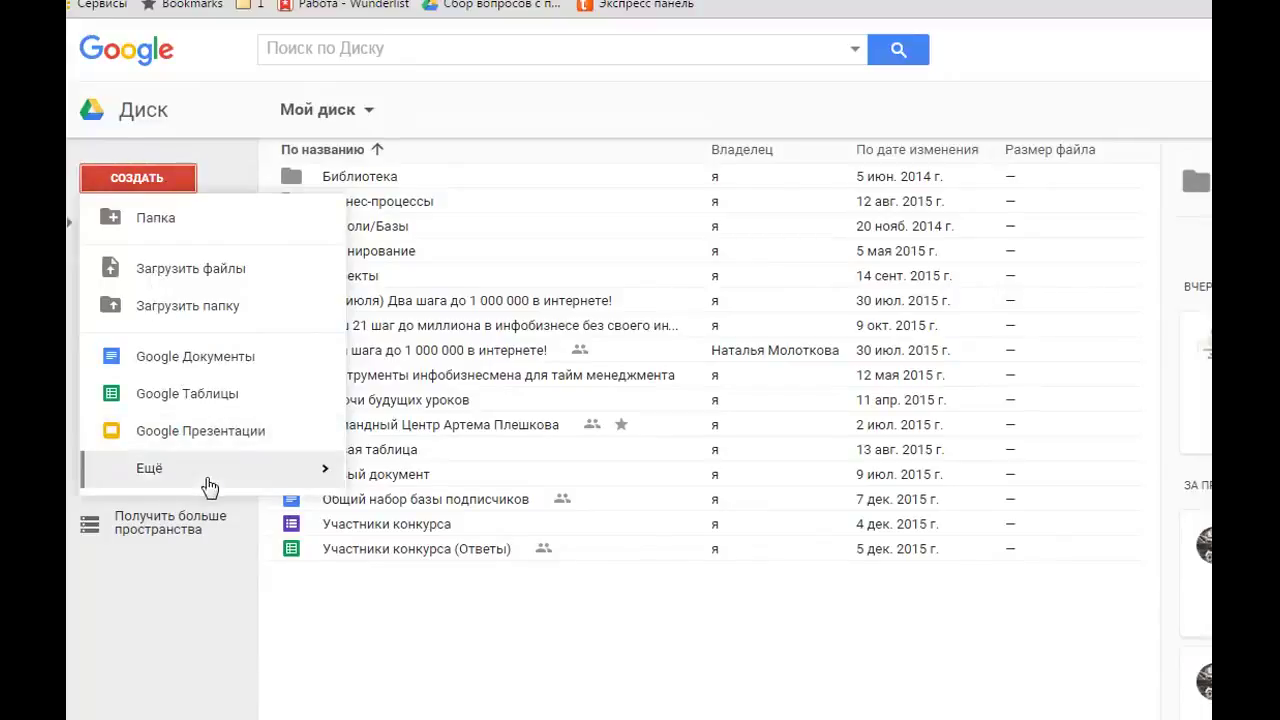
mouse_move(209, 487)
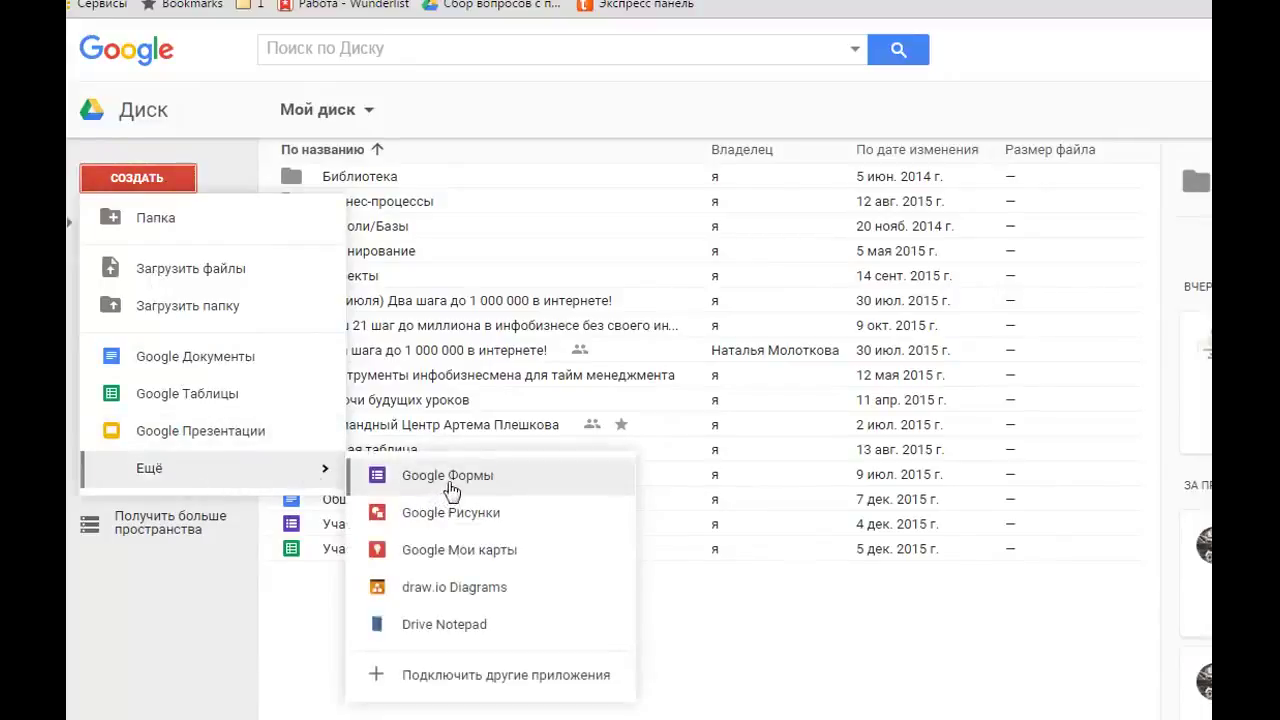
left_click(455, 481)
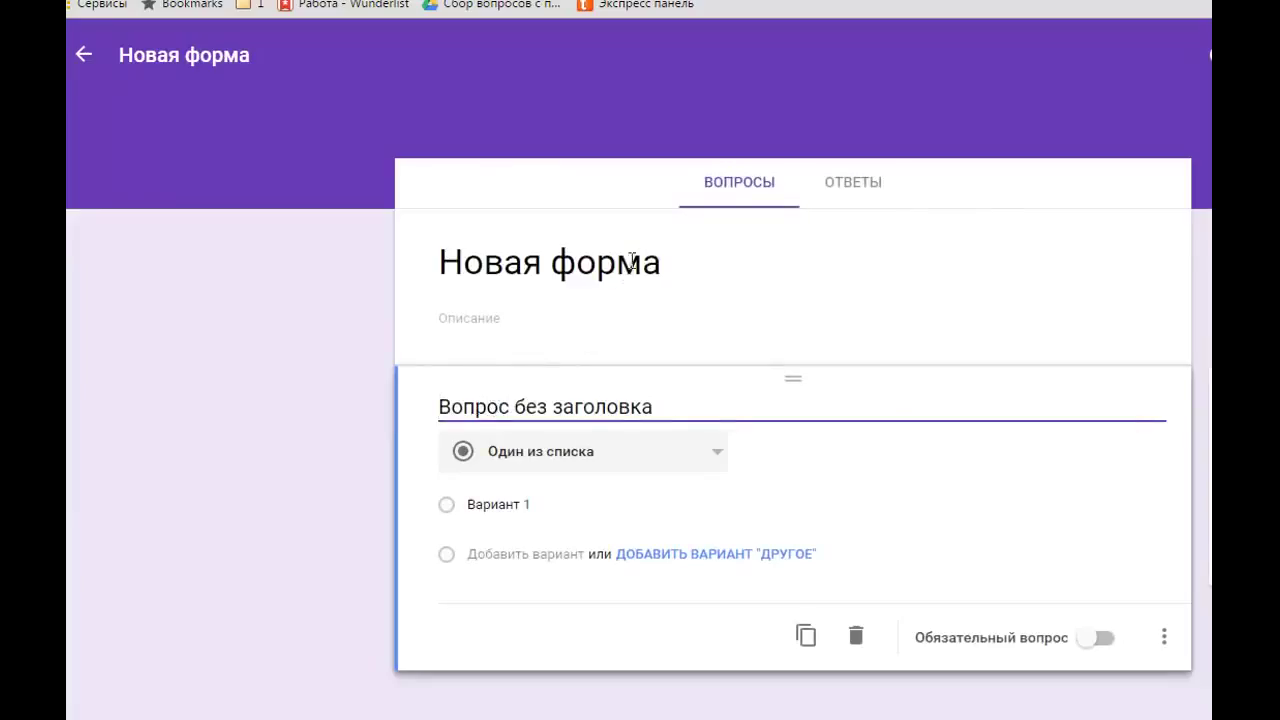
Title the form "Пример названия" and give it the description "Пишите описание здесь"
left_click(636, 258)
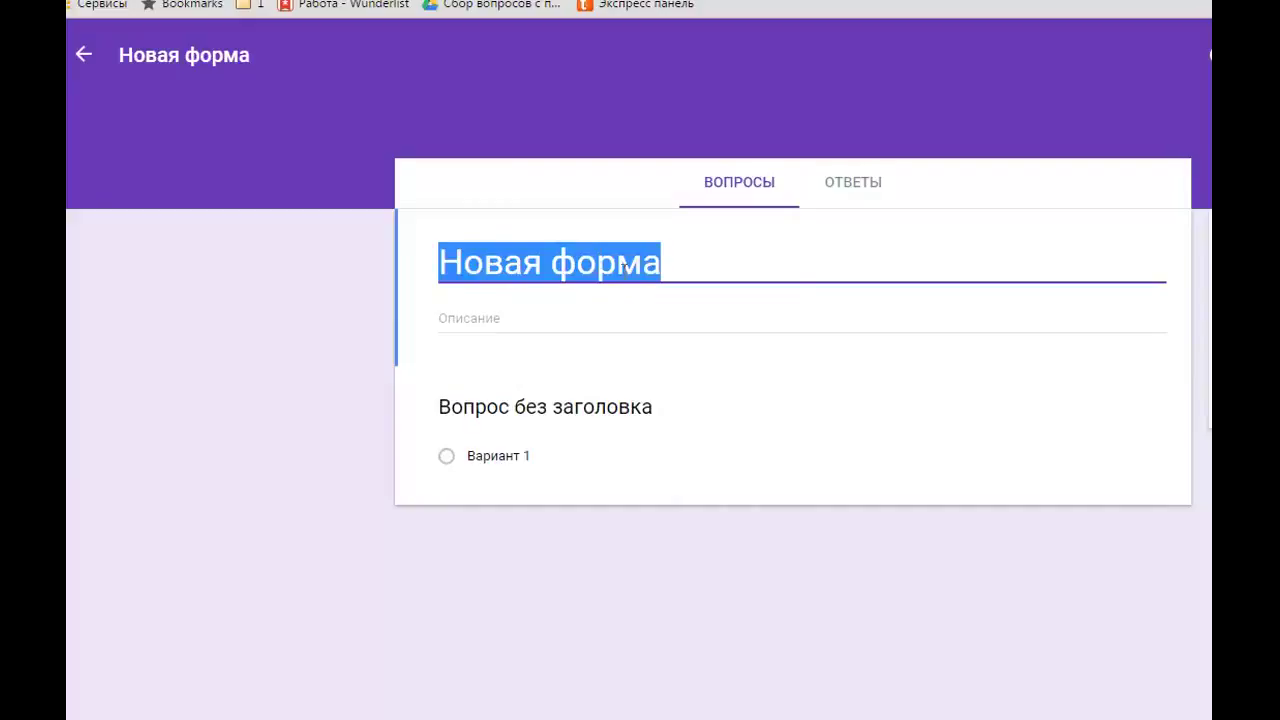
type("ПРири")
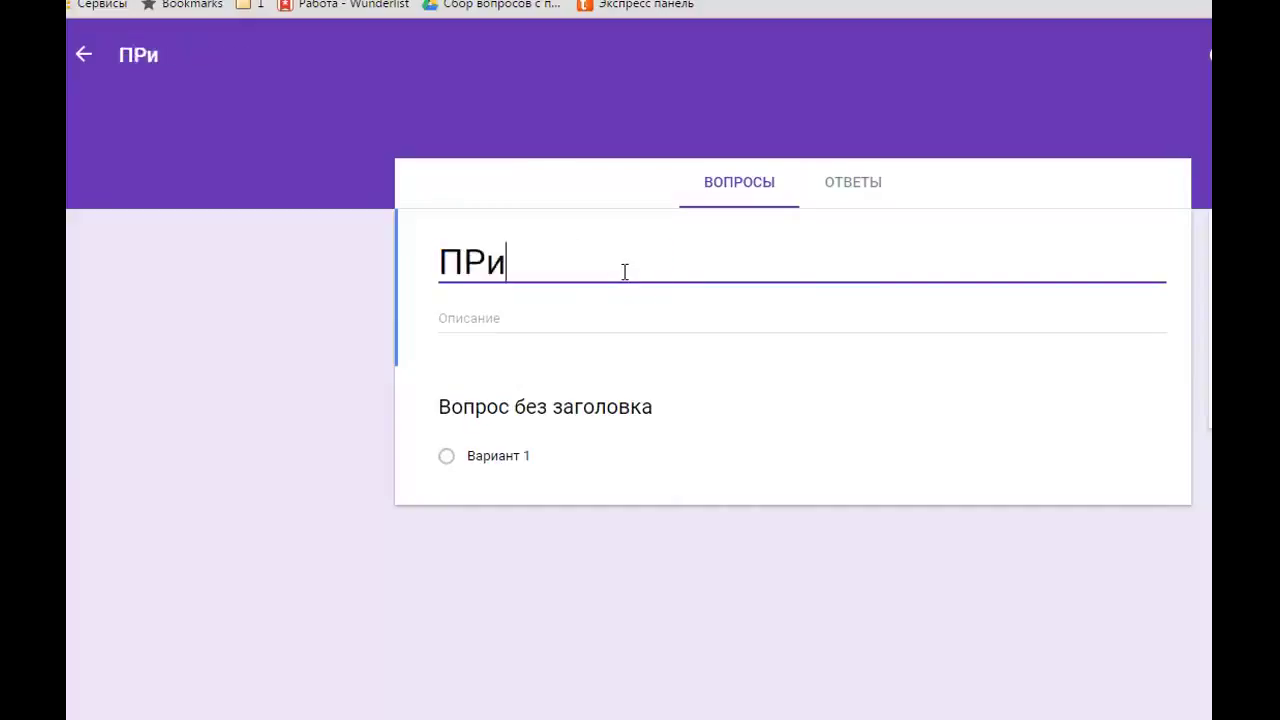
key("BackSpace")
key("BackSpace")
key("BackSpace")
key("BackSpace")
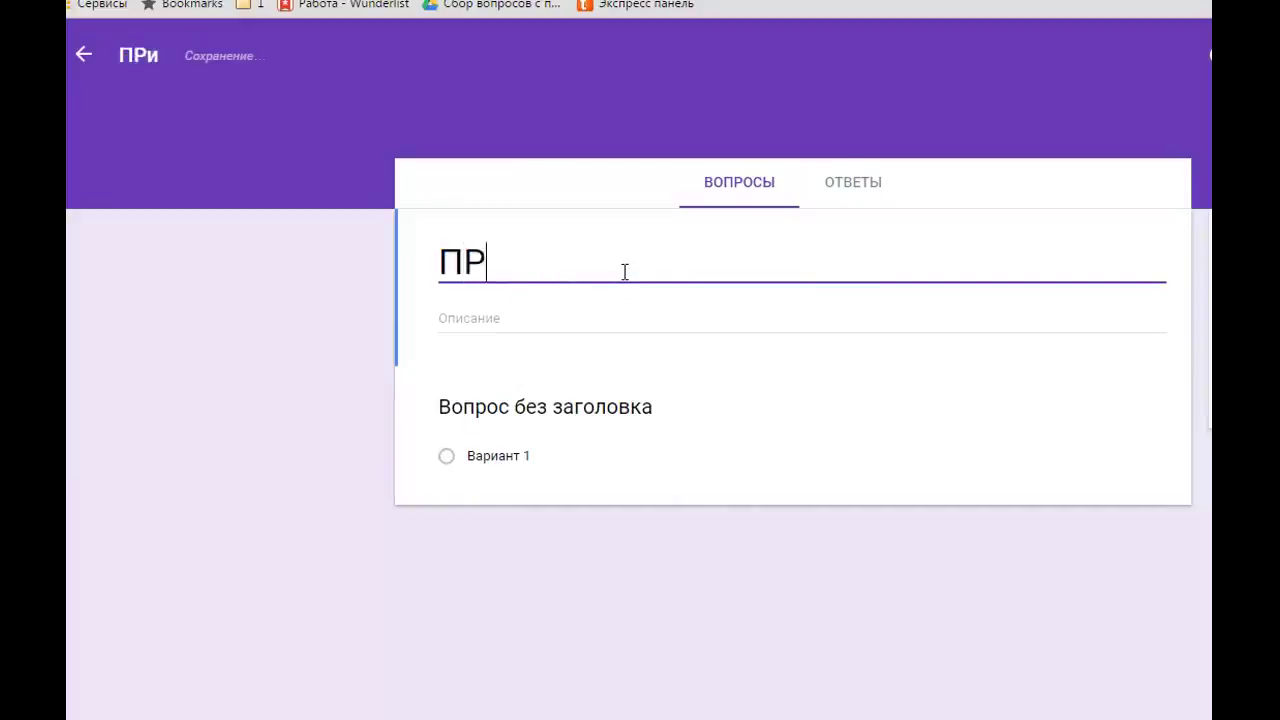
type("ример")
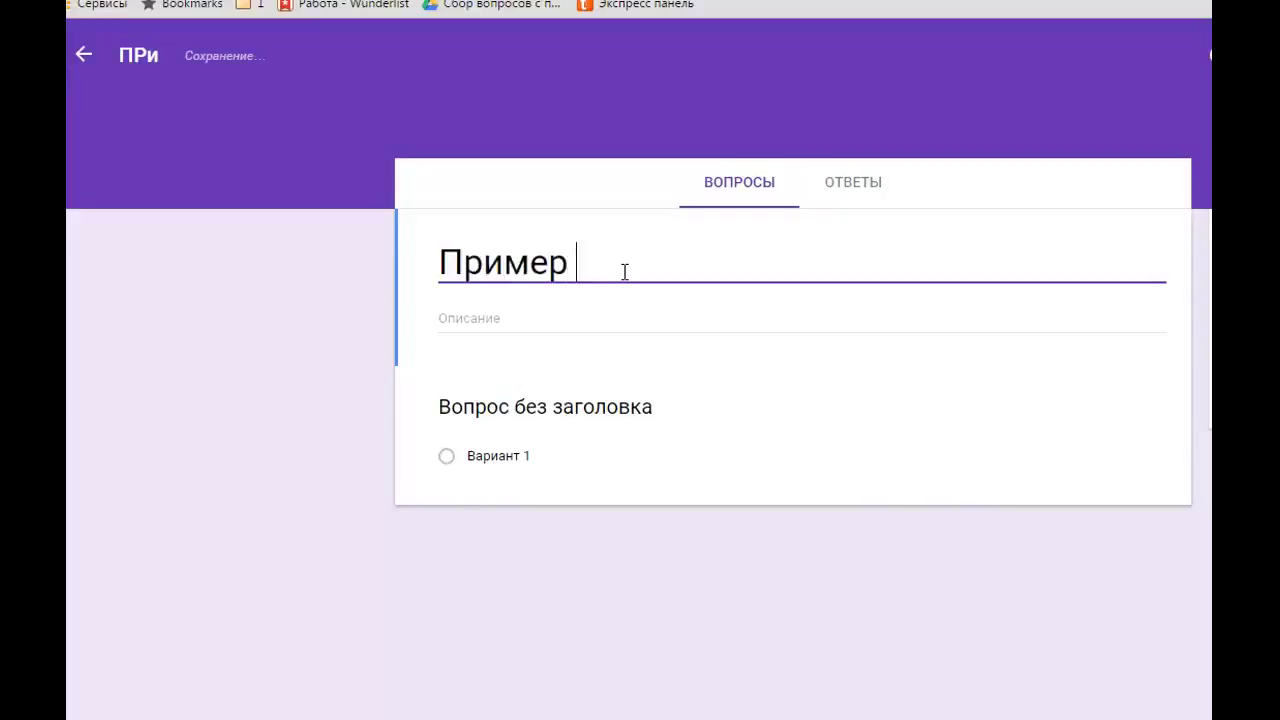
type(" названия")
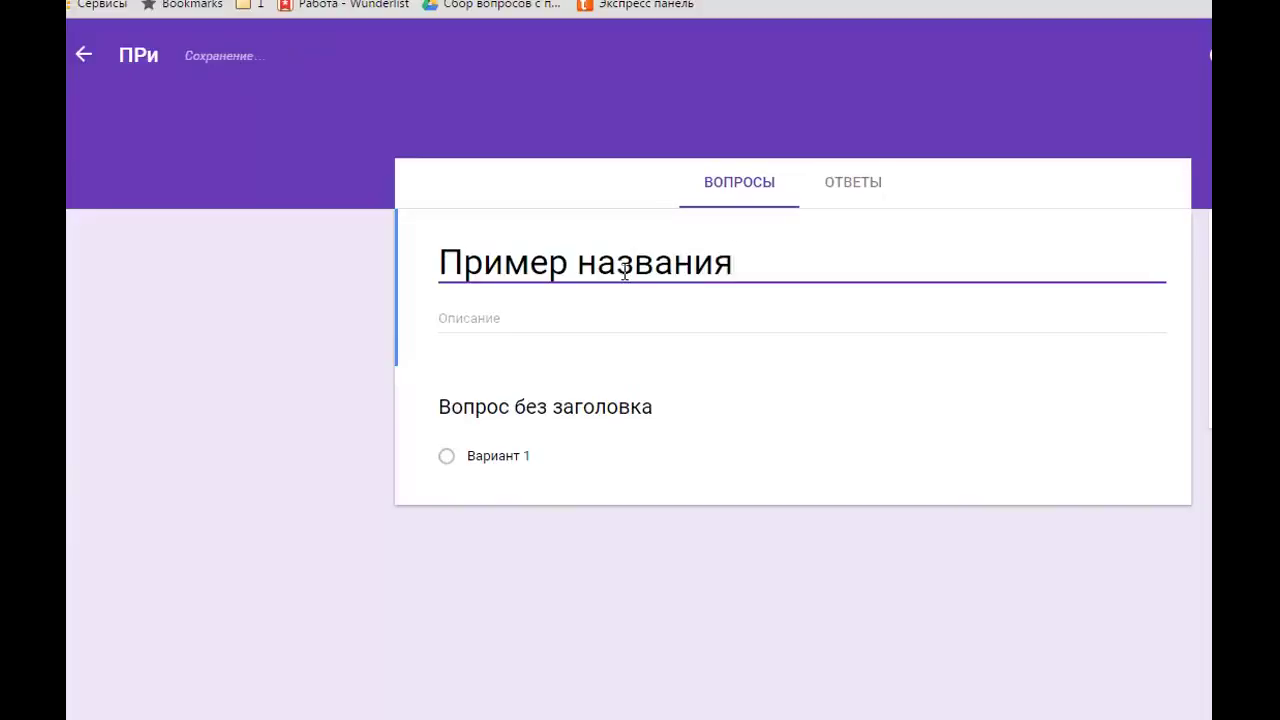
left_click(561, 326)
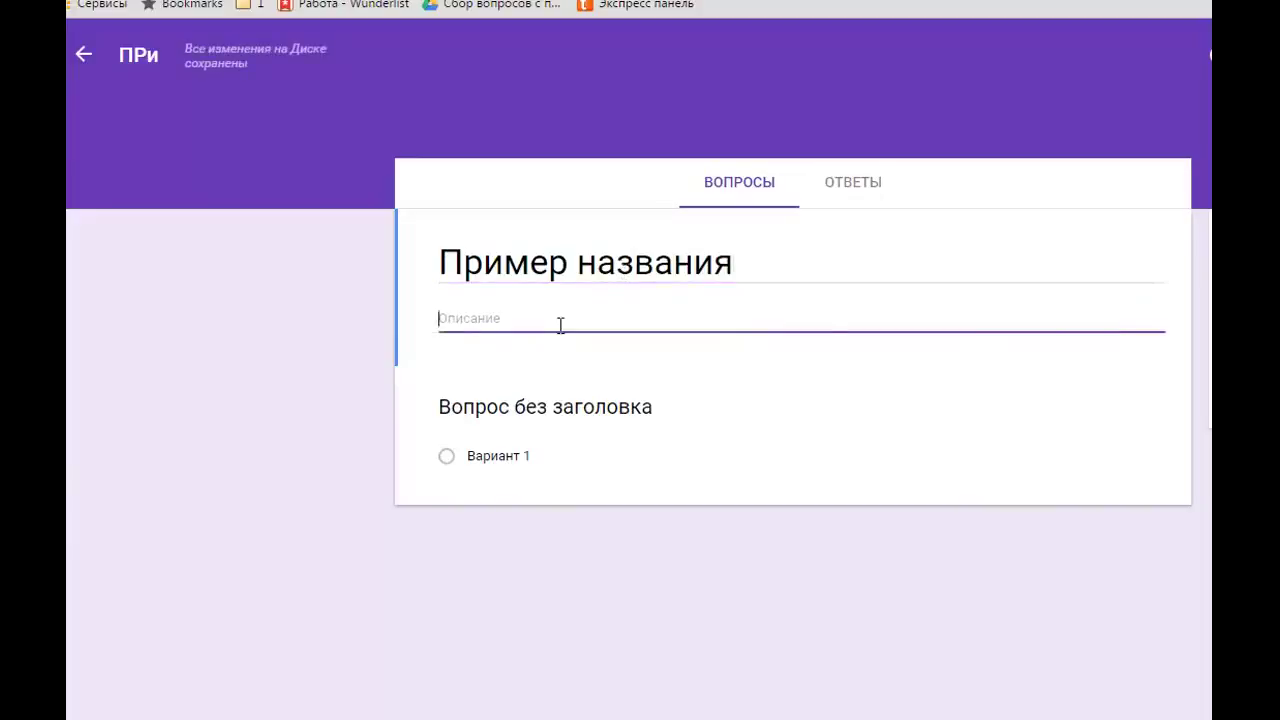
type("Пишите описание здесь")
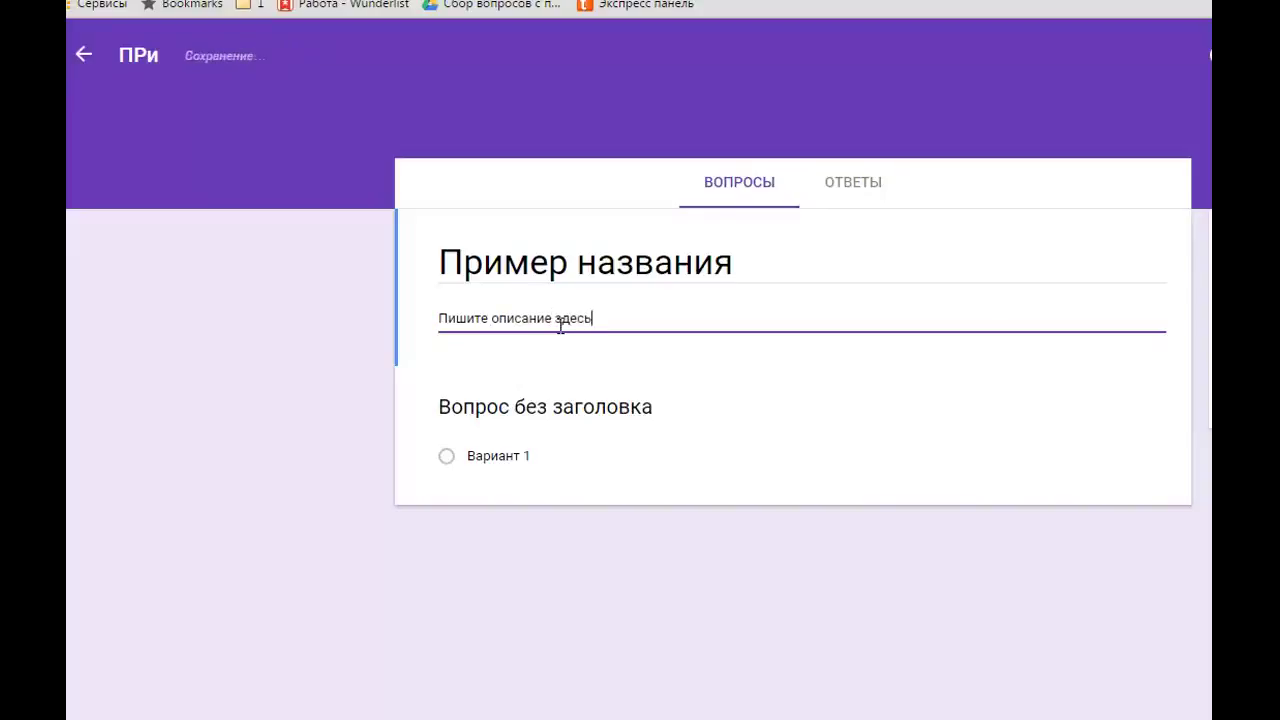
Make the first question a "Текст (строка)" question titled "Ваше ФИО"
left_click(600, 426)
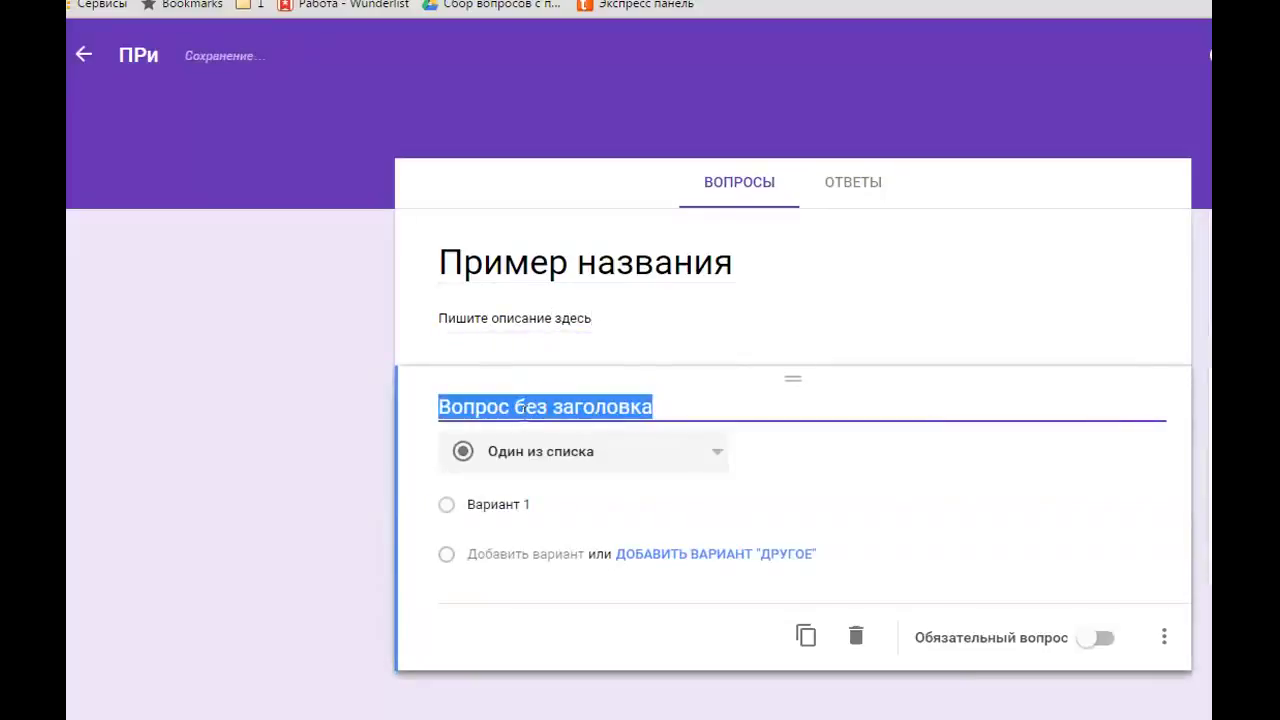
left_click(712, 457)
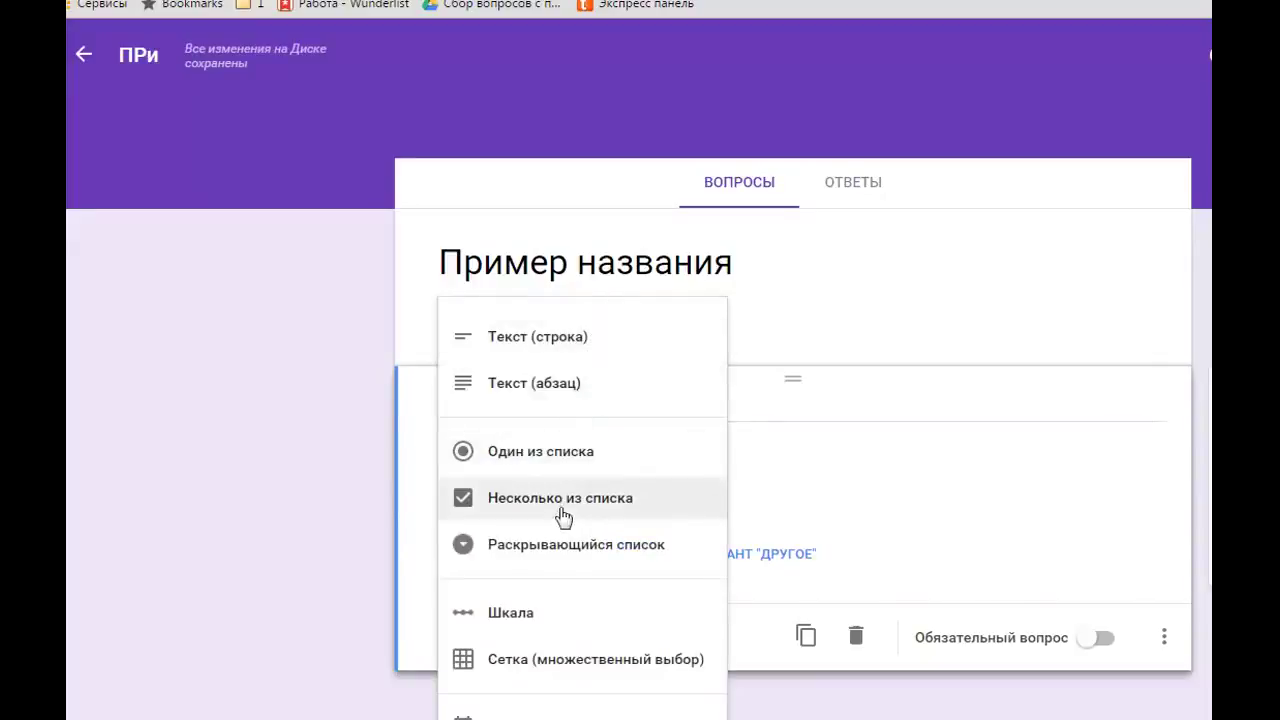
left_click(570, 342)
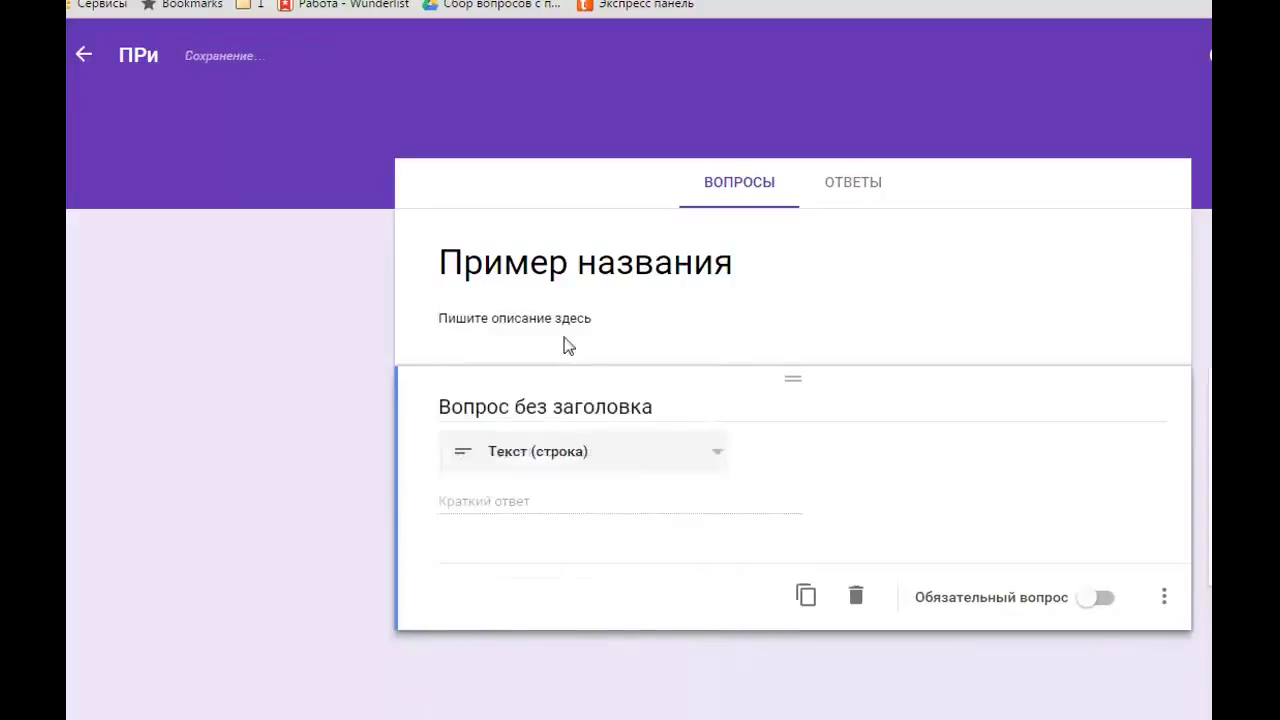
left_click(587, 407)
type("Ва")
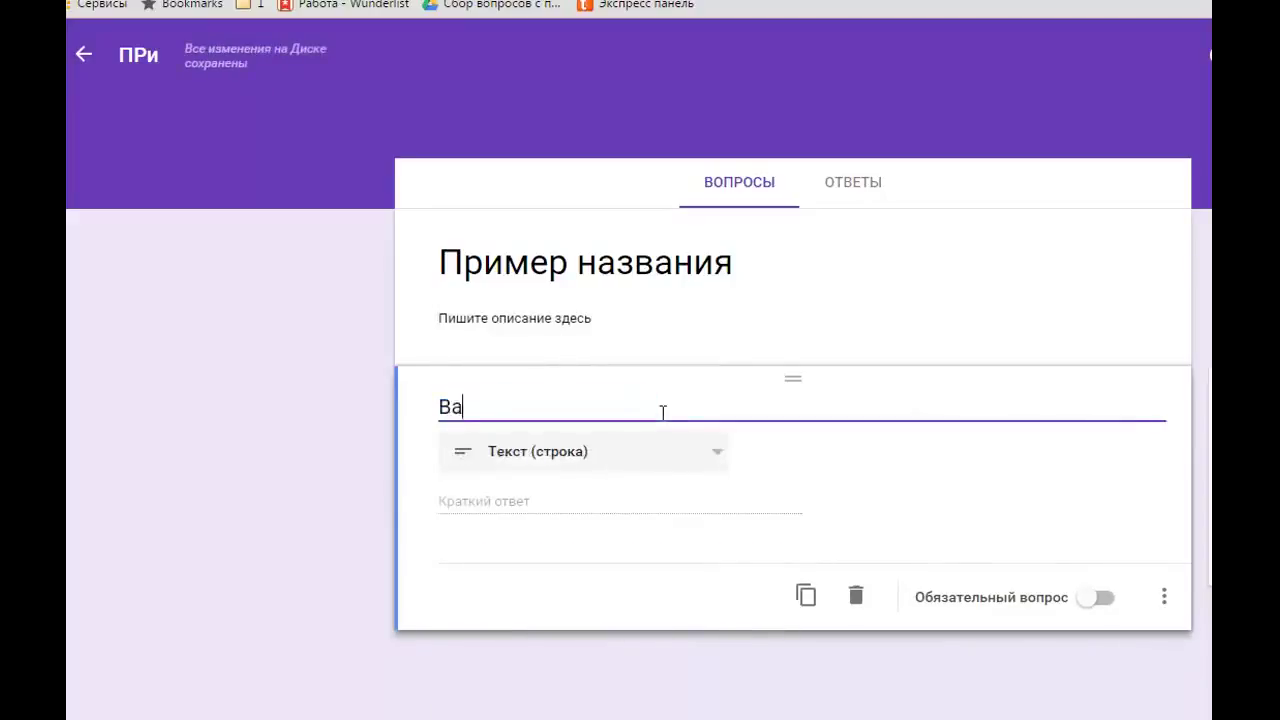
type("ше ФИО")
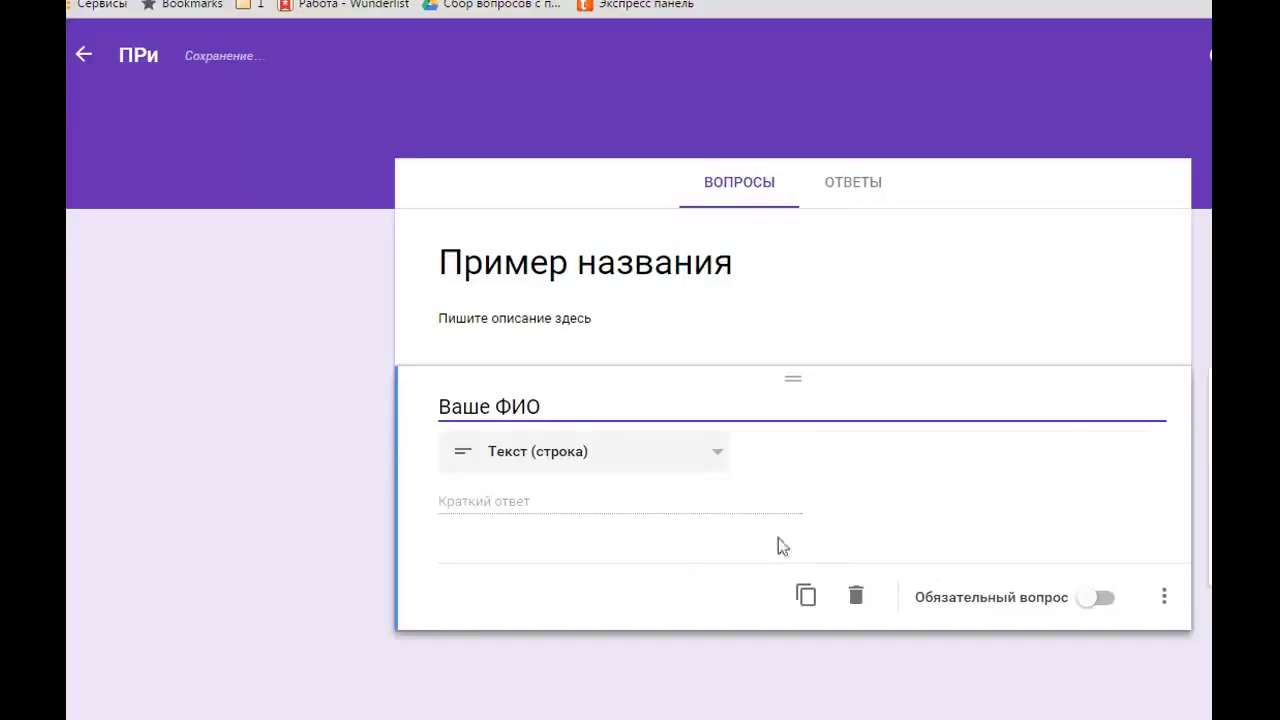
left_click(690, 518)
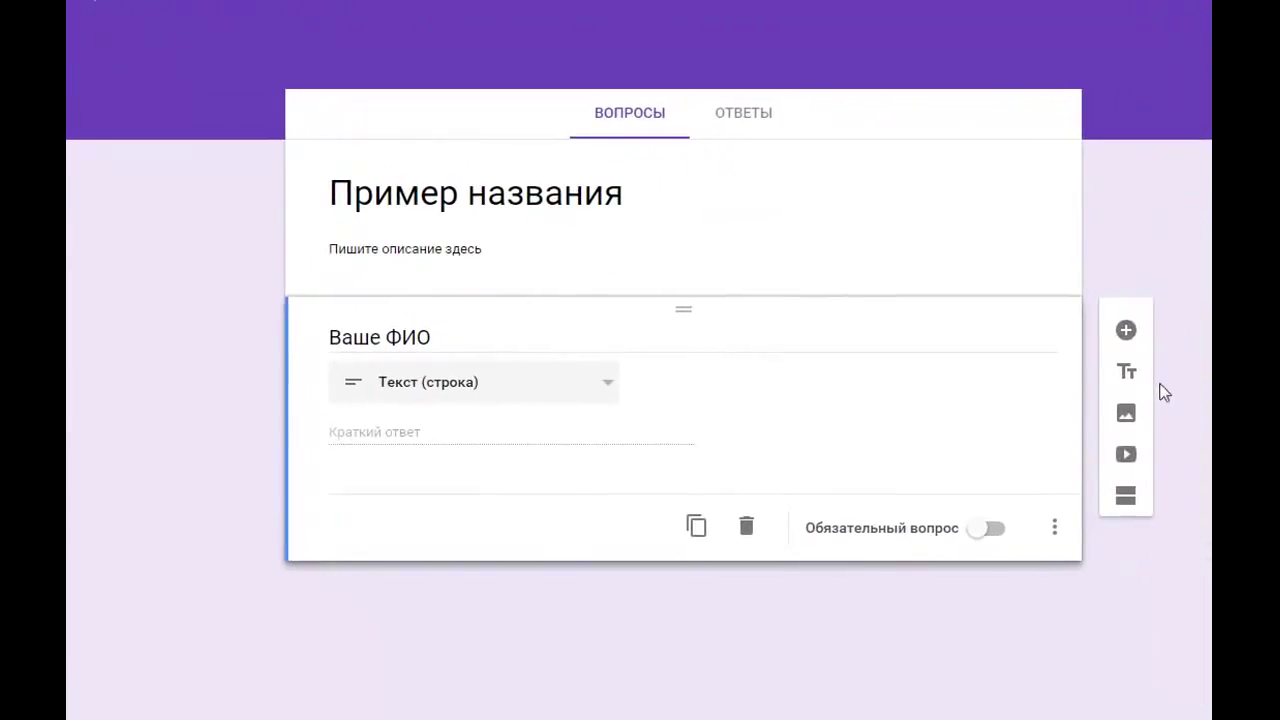
Add a second question titled "Ссылка на вашу соц.сеть" with the answer type "Текст (абзац)"
left_click(1127, 333)
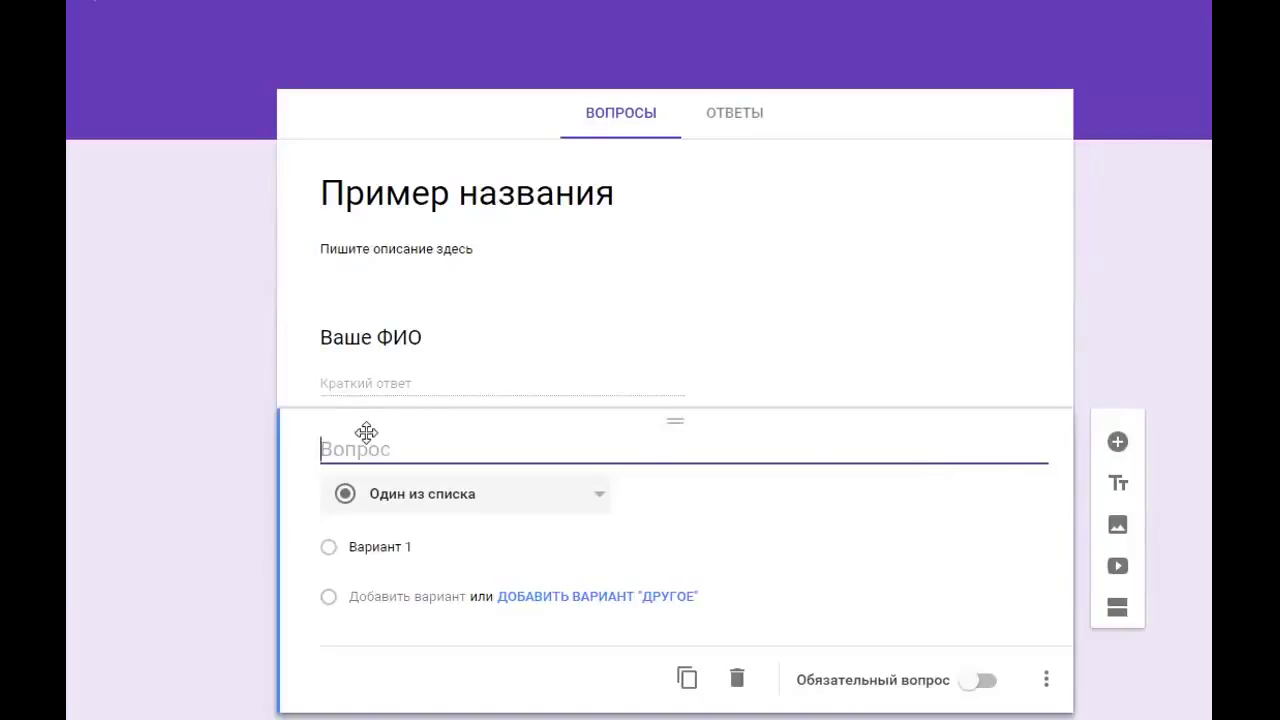
type("Ссылка ")
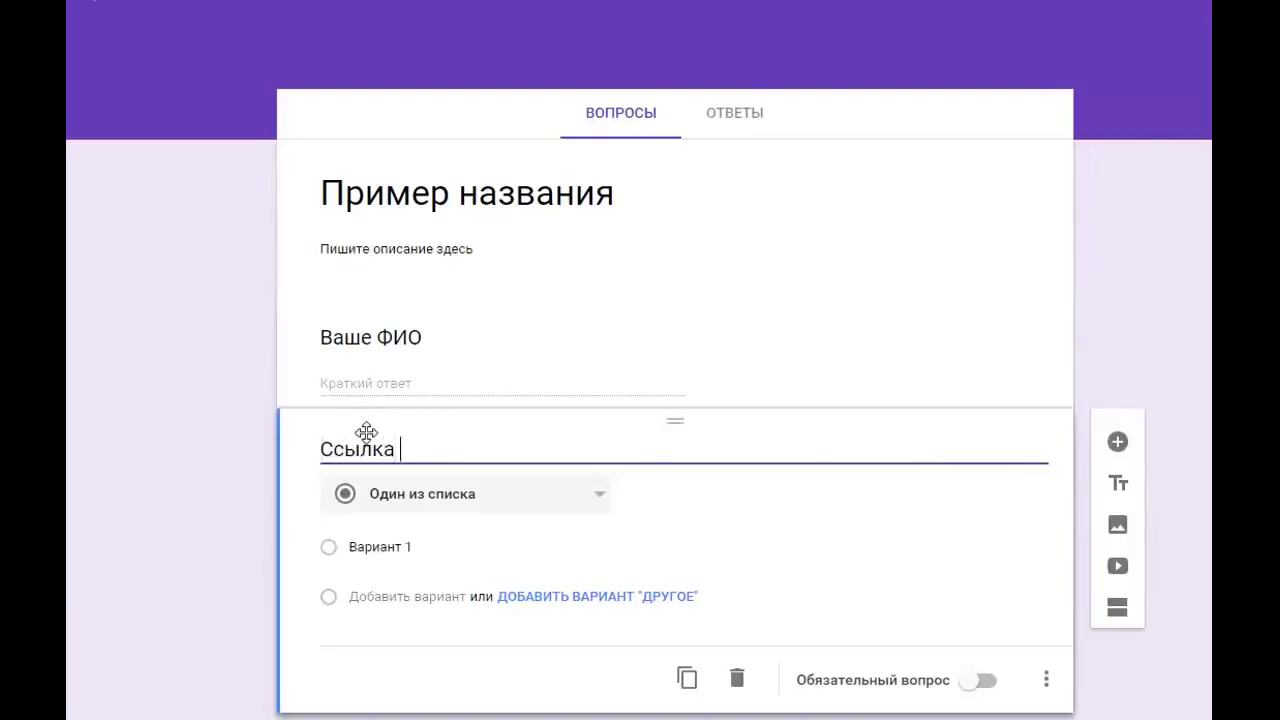
type("на вашу соц")
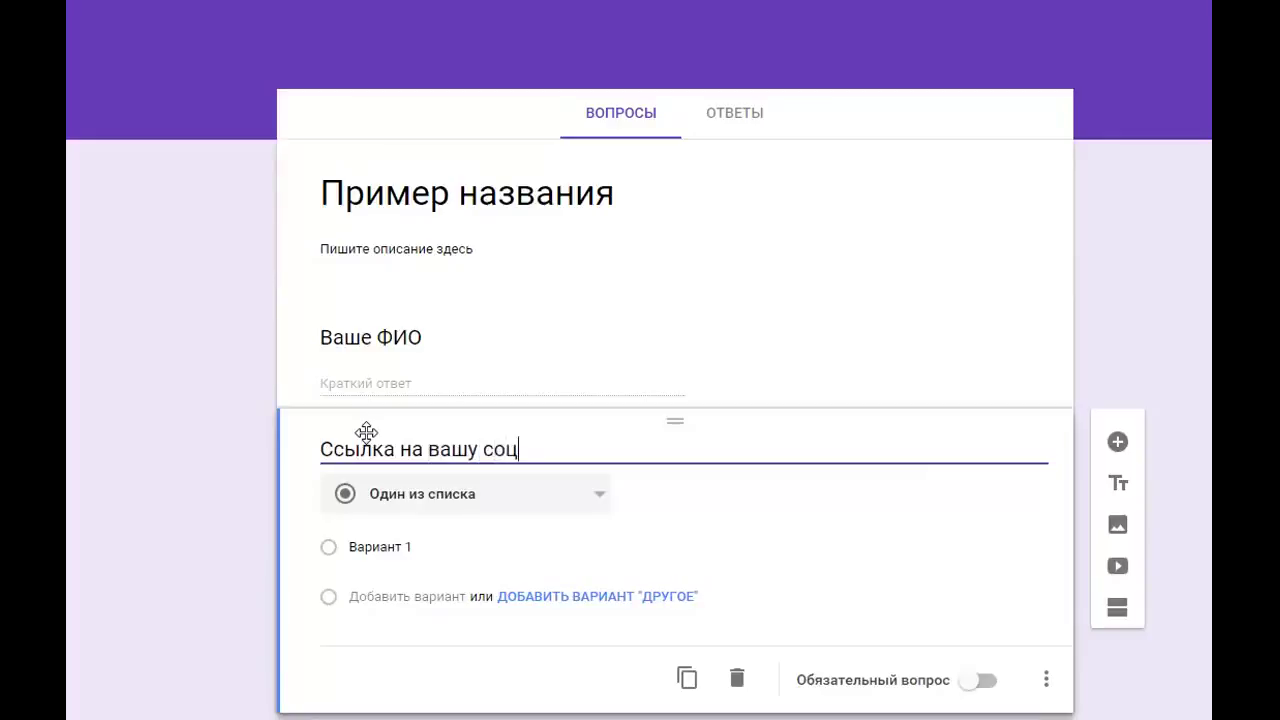
type(".сет")
left_click(604, 497)
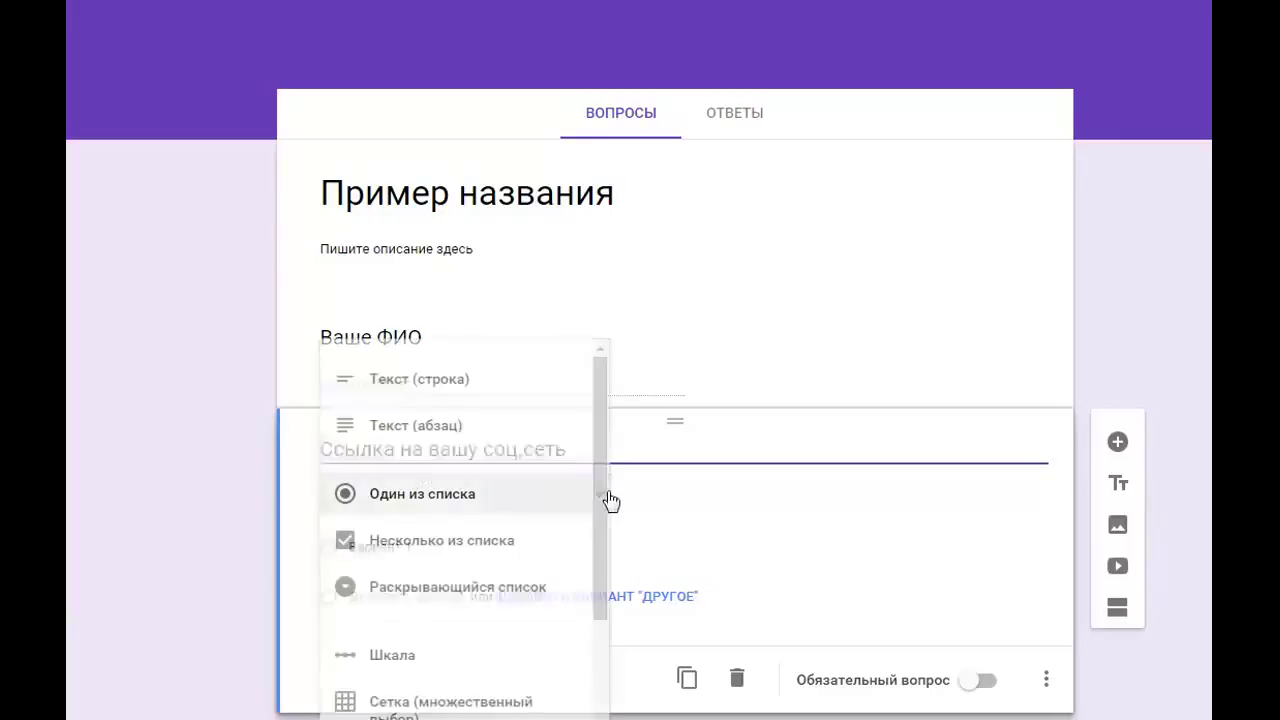
left_click(450, 429)
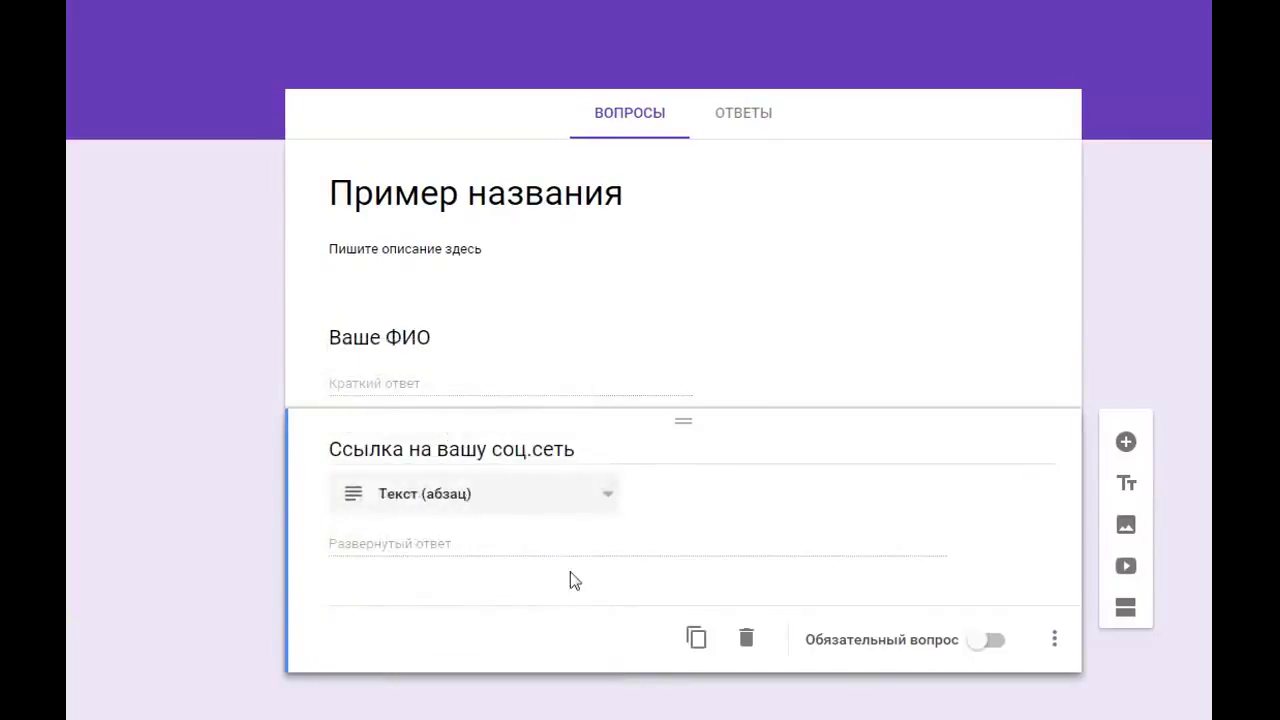
Make both the social network link question and the "Ваше ФИО" question required
left_click(990, 641)
left_click(626, 345)
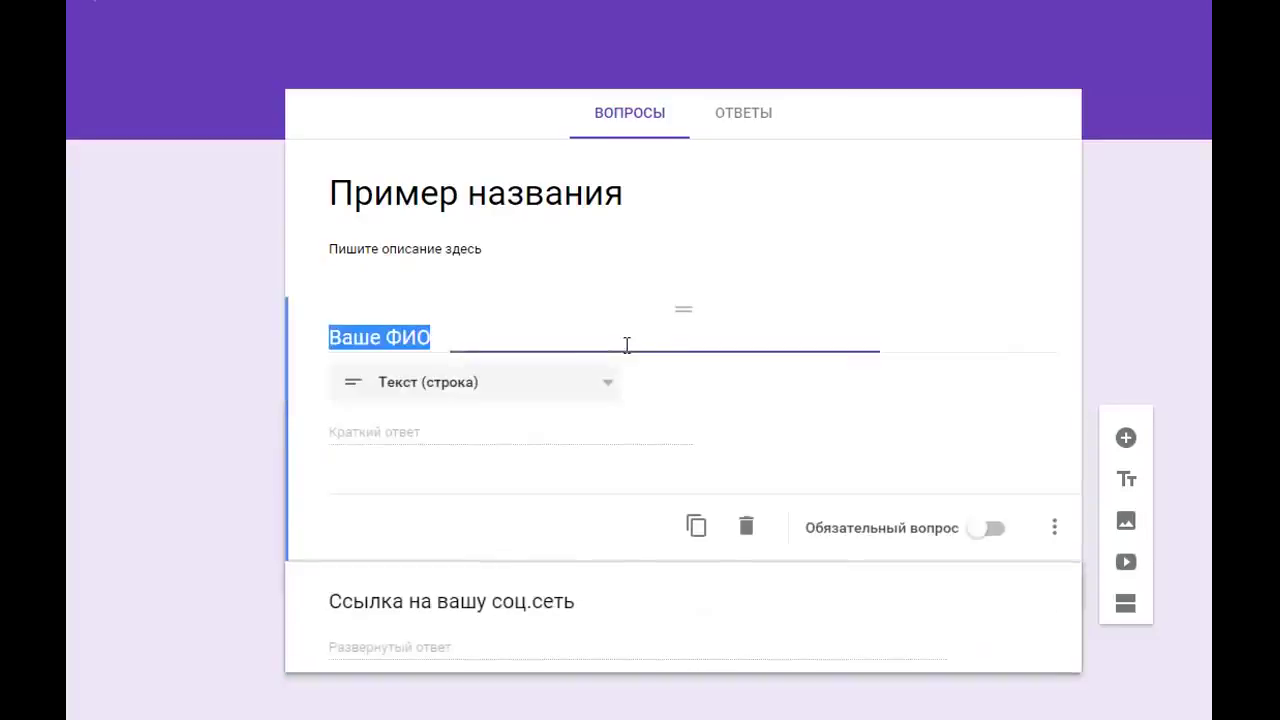
left_click(988, 530)
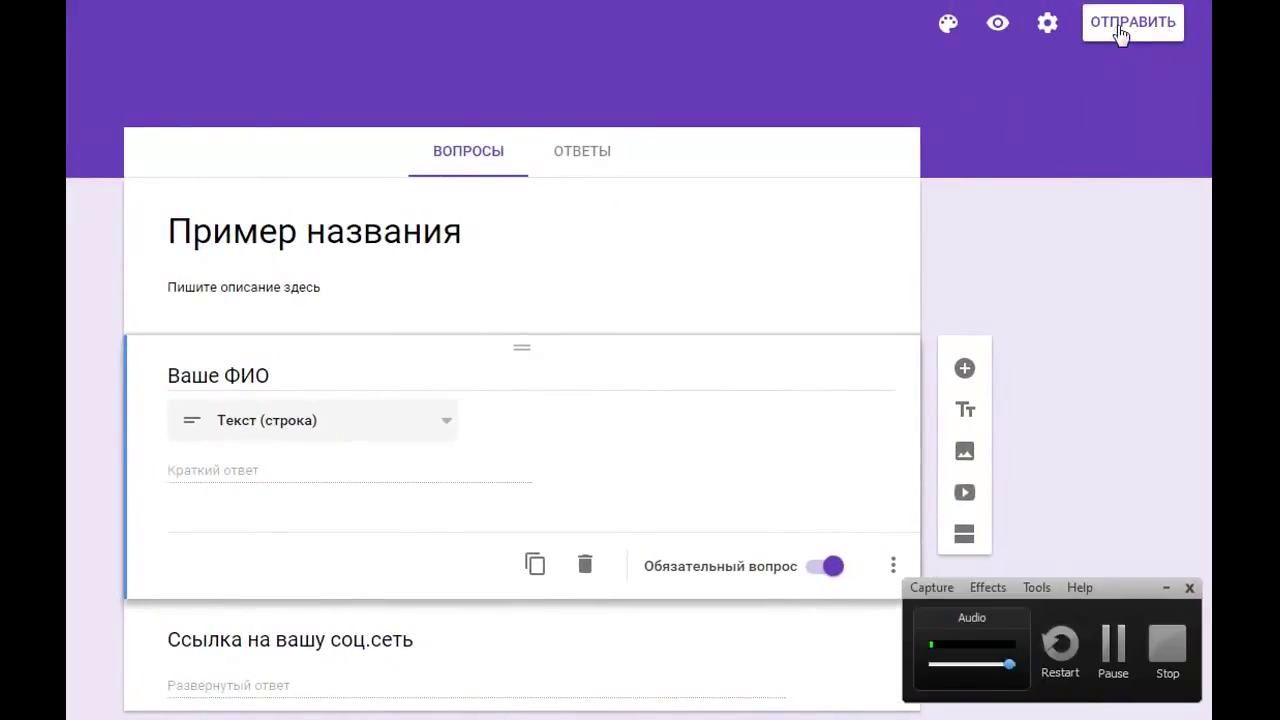
Copy the form's full-length sharing link from the send options
left_click(1120, 33)
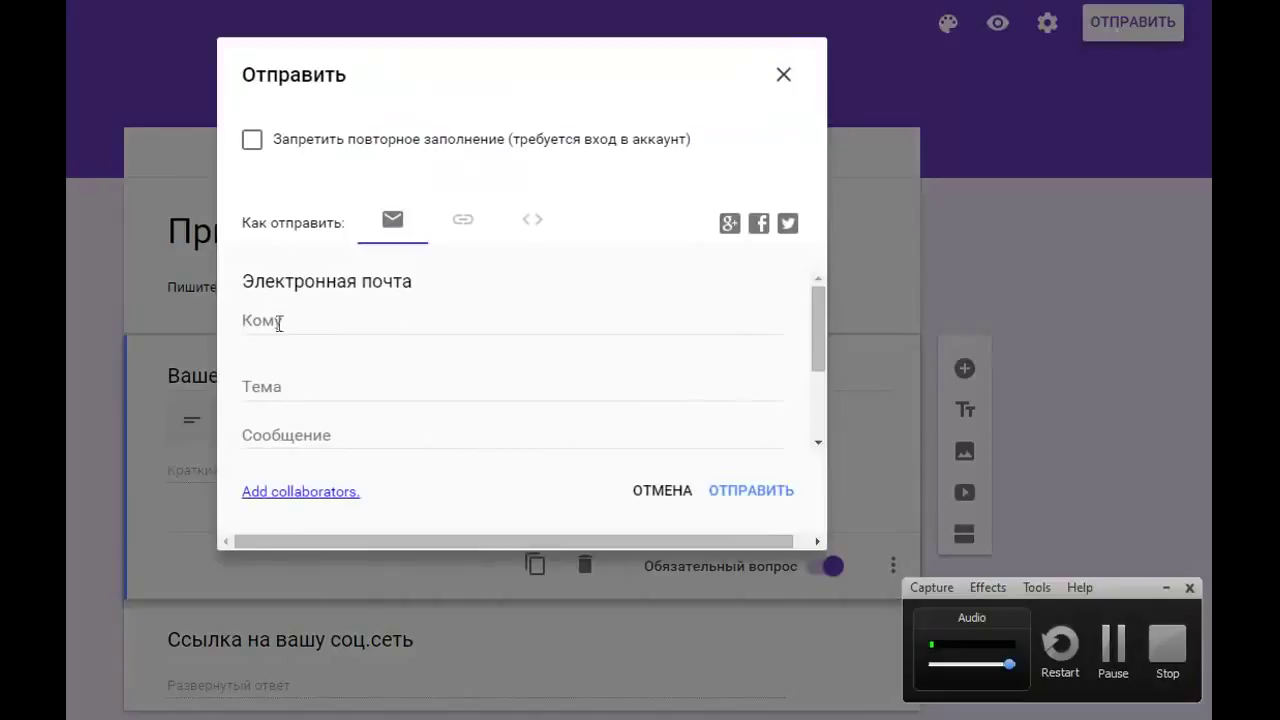
left_click(463, 225)
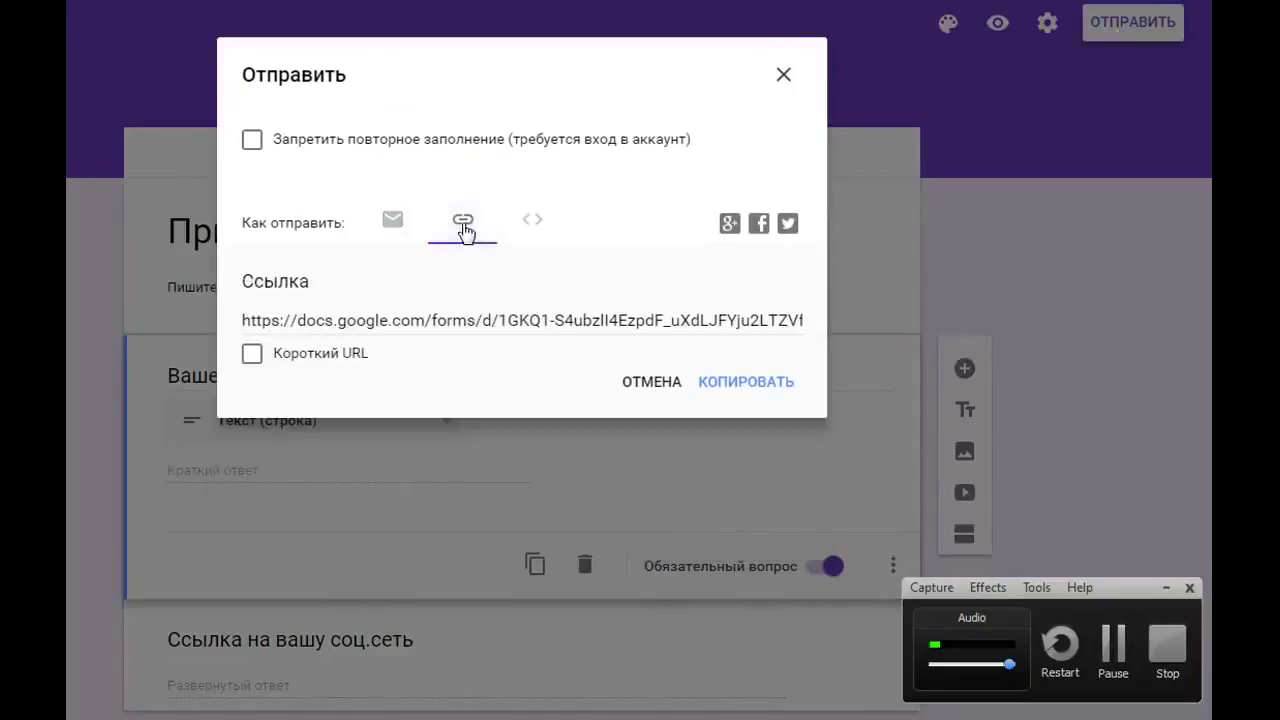
left_click(334, 322)
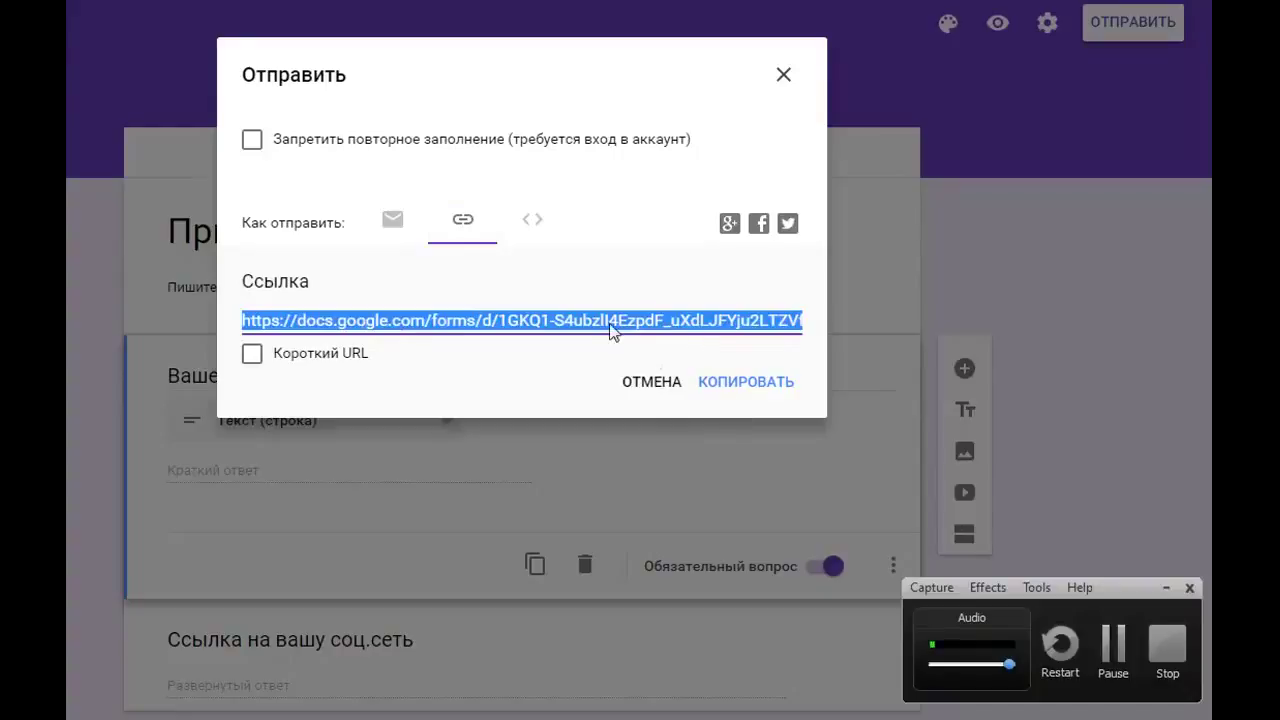
left_click(748, 388)
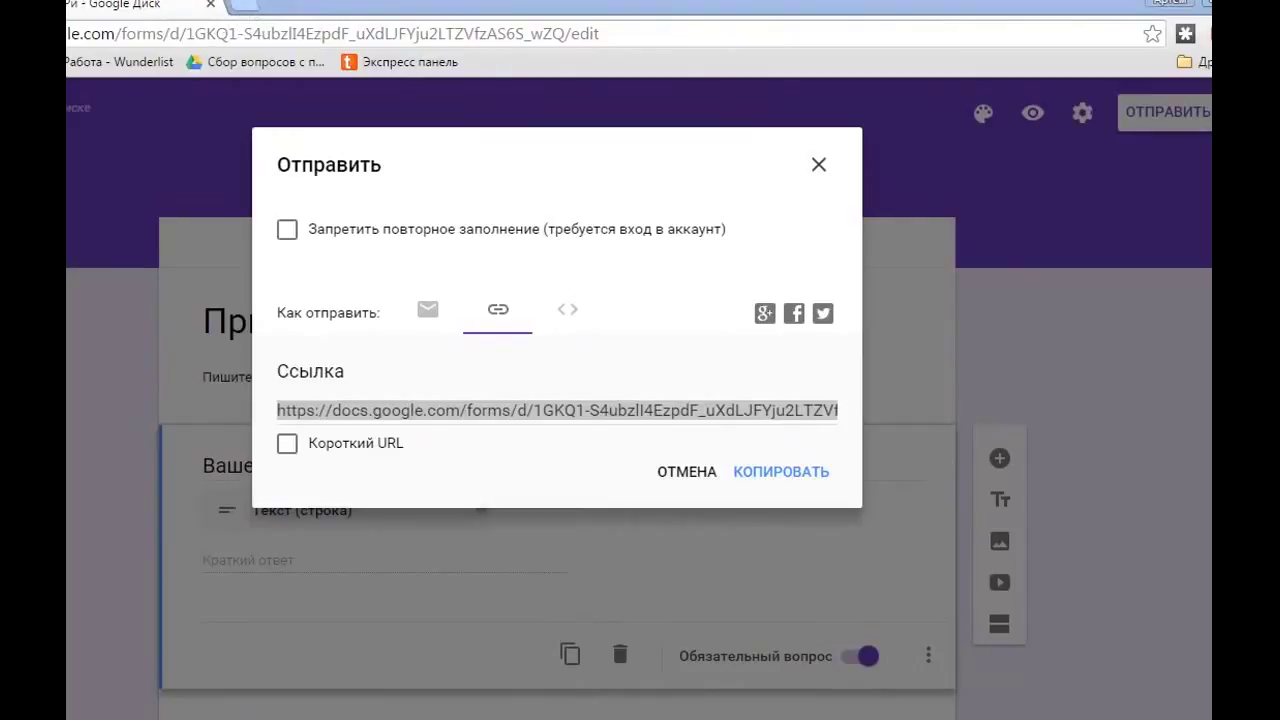
Open the copied form link in a new browser tab to show the form as respondents see it
left_click(242, 6)
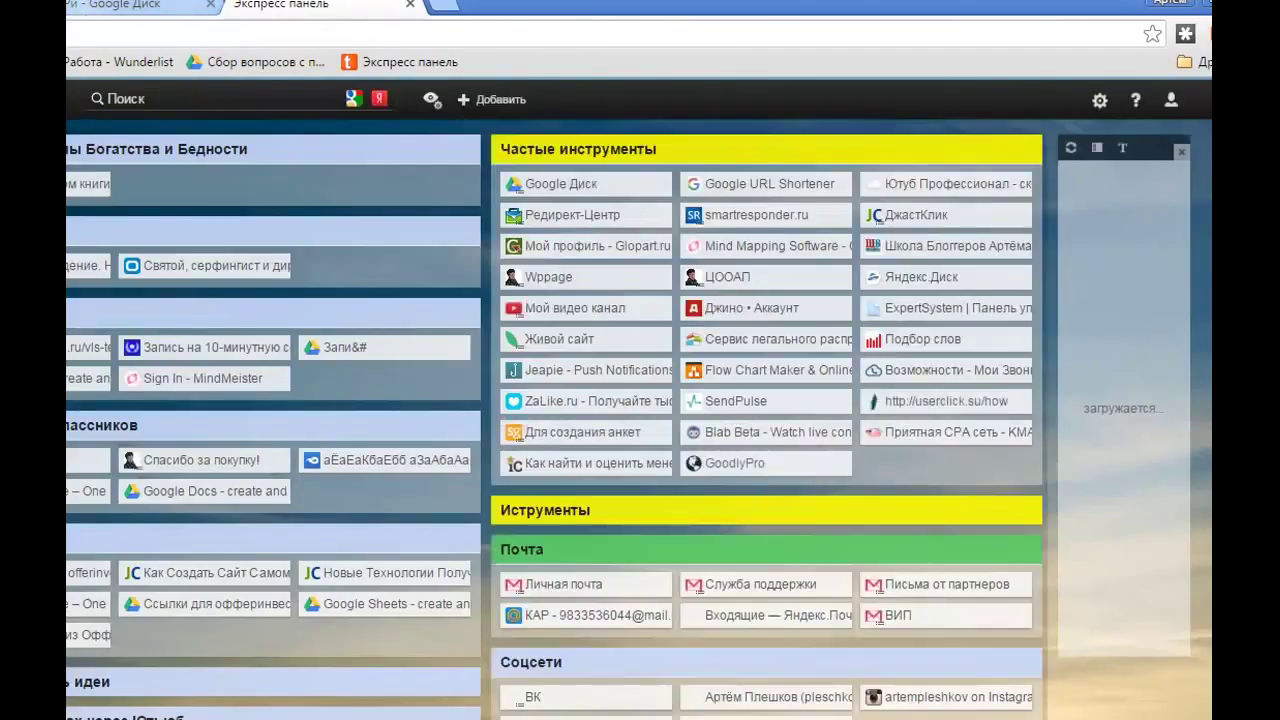
left_click(120, 3)
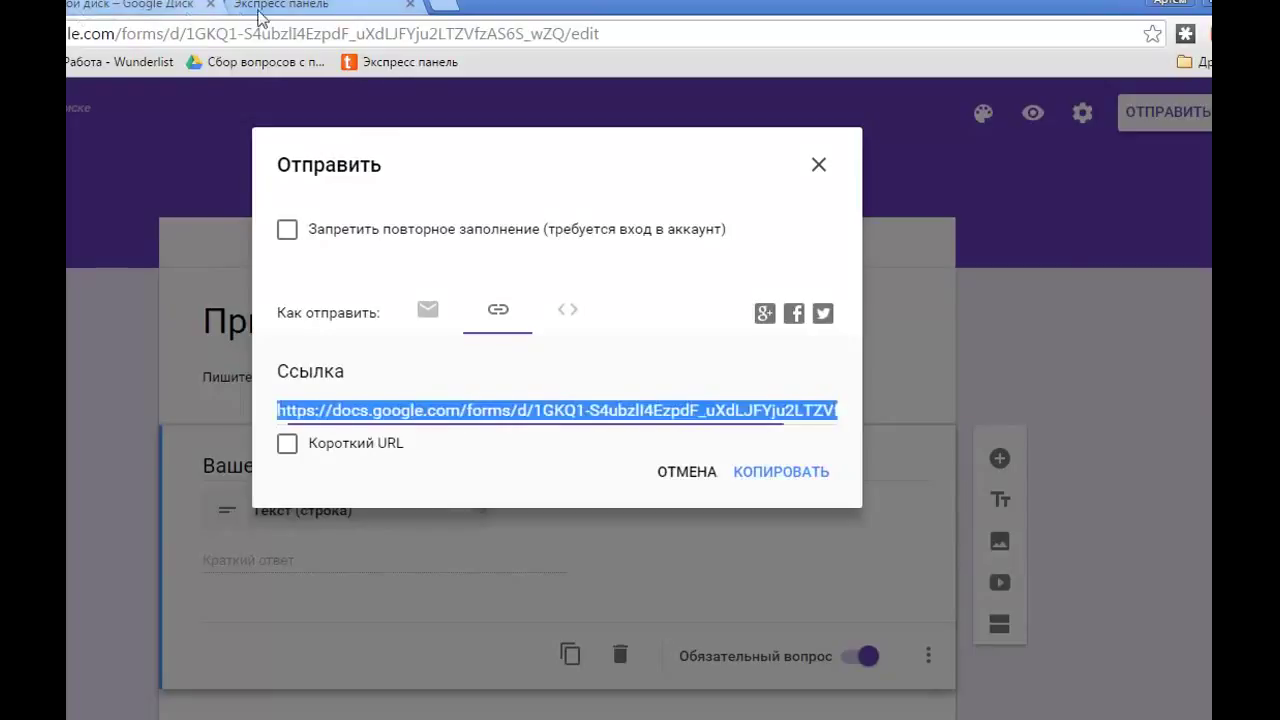
left_click(258, 12)
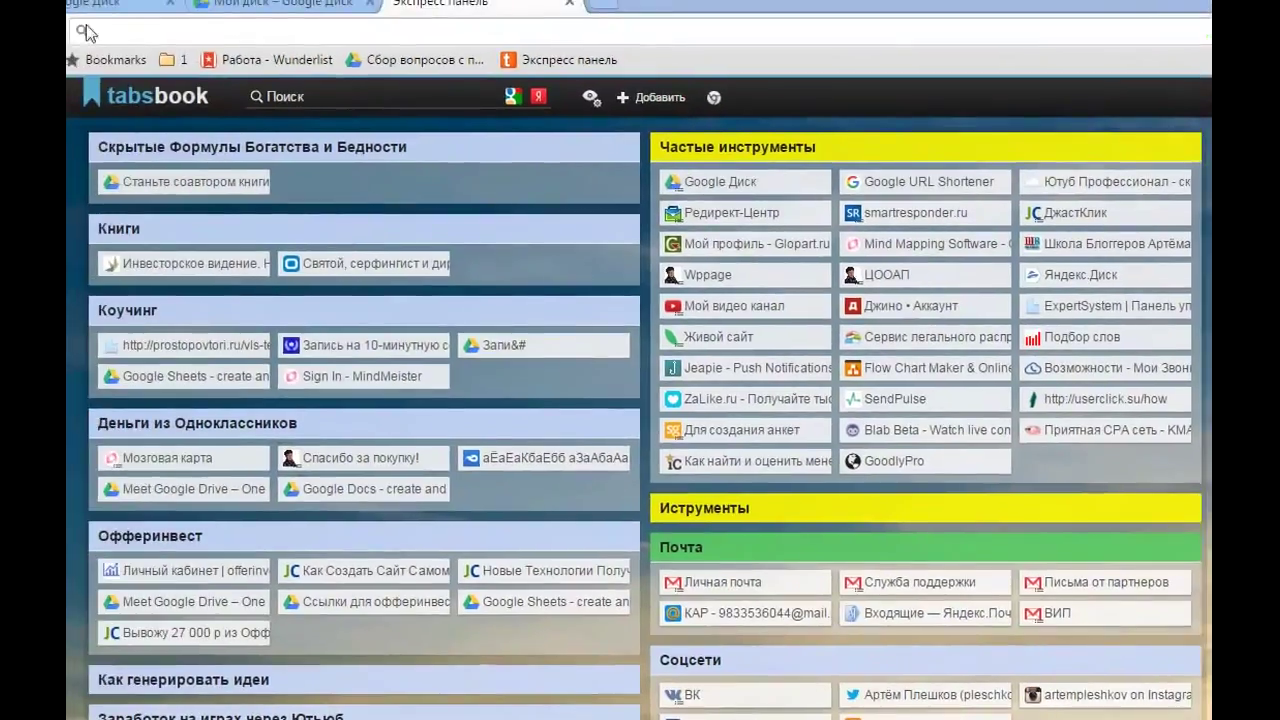
right_click(125, 37)
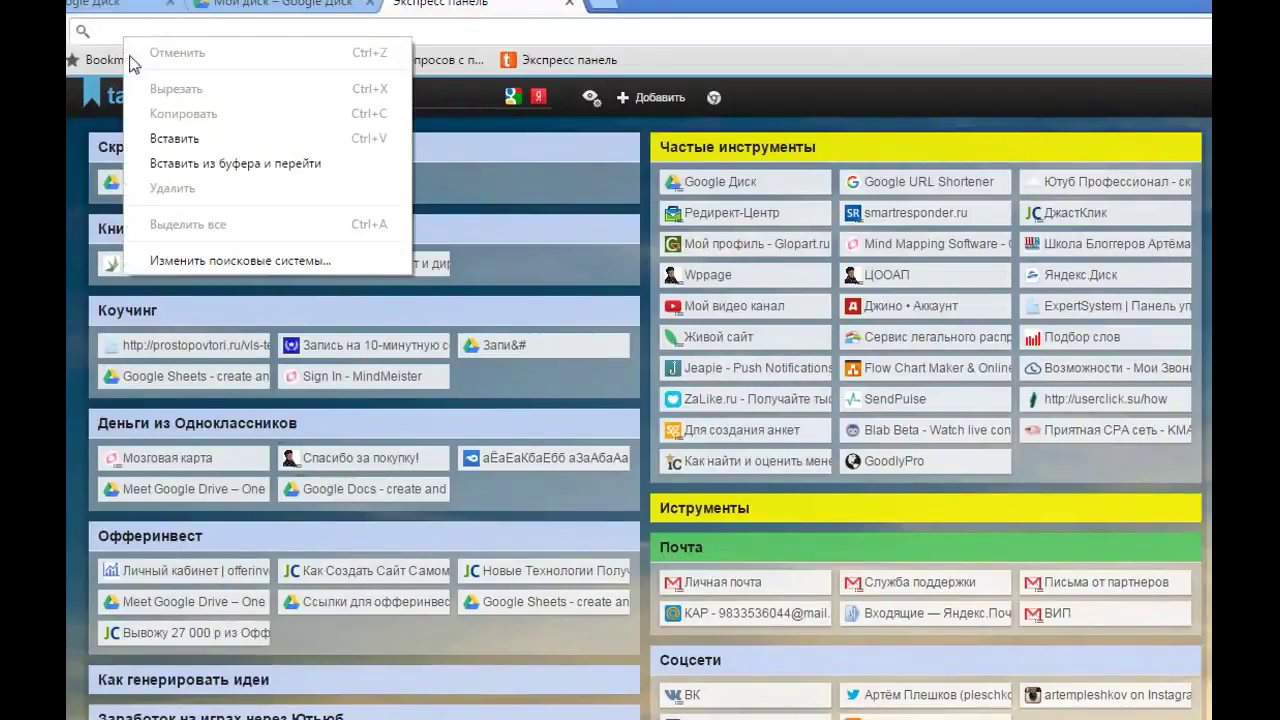
left_click(170, 138)
left_click(436, 78)
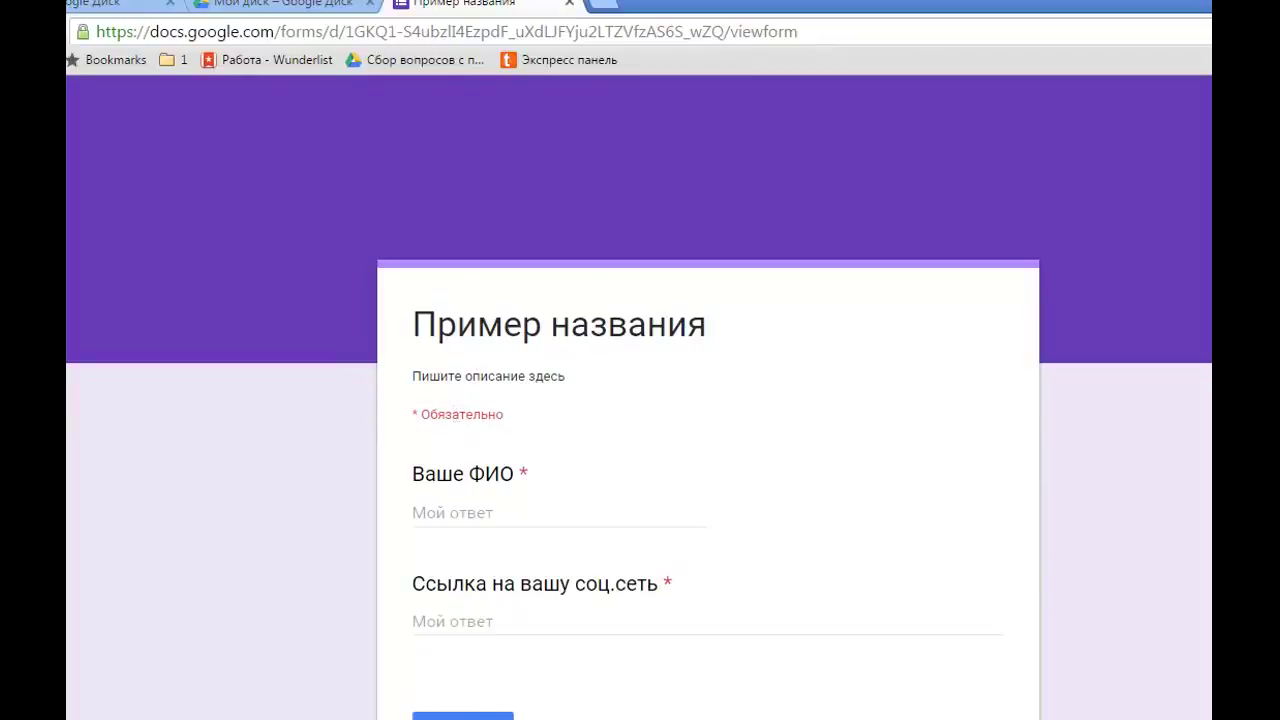
key("F11")
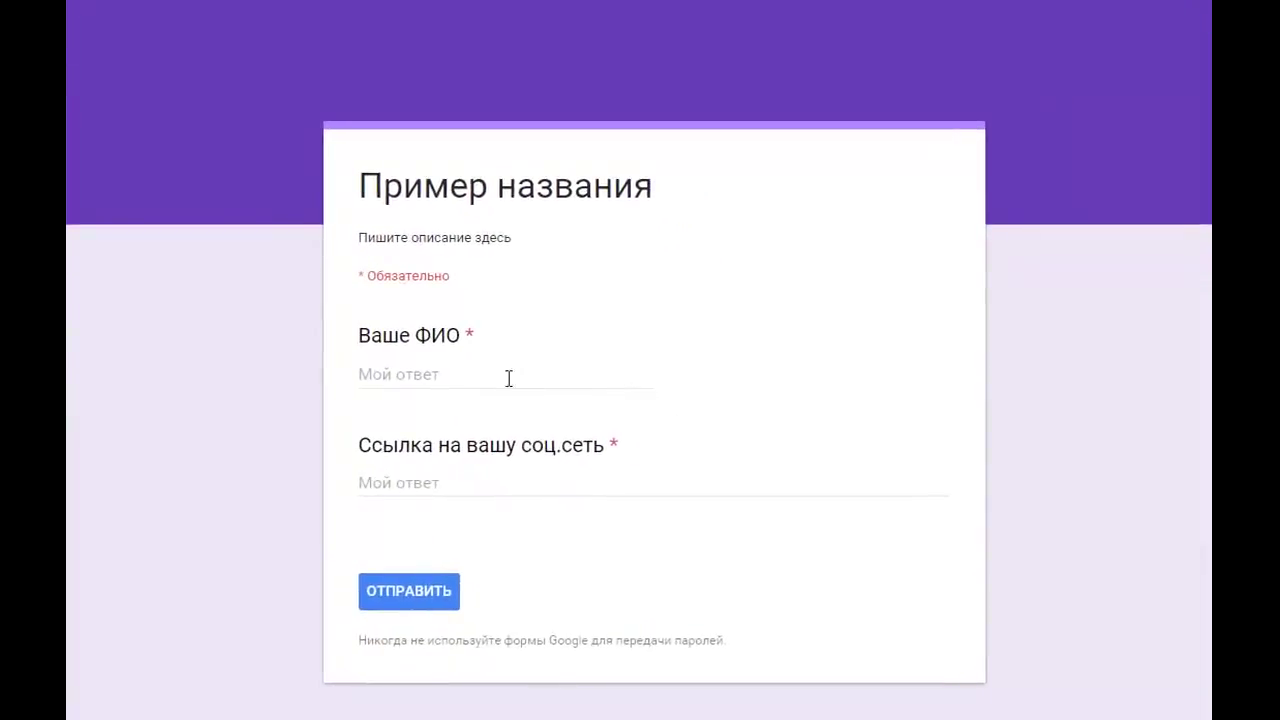
Answer the form with the respondent's name under "Ваше ФИО" and "Ссылка" under "Ссылка на вашу соц.сеть"
left_click(440, 366)
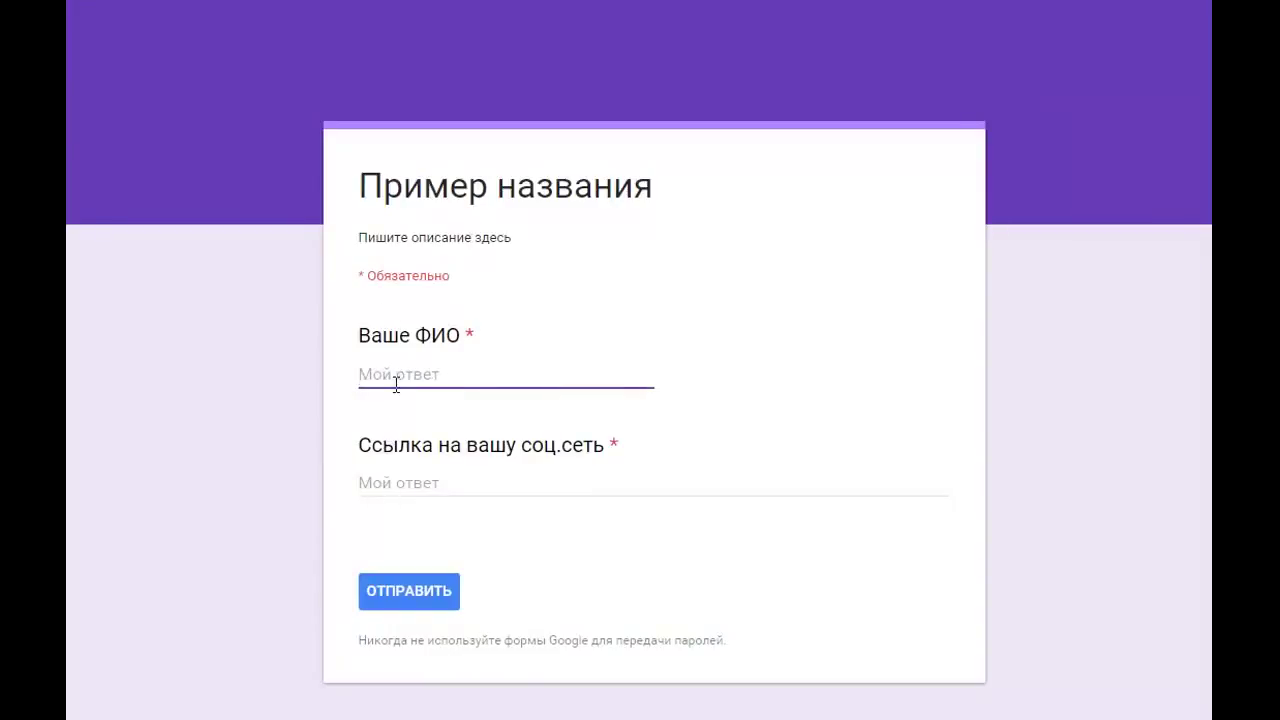
type("Артем")
left_click(404, 475)
type("Ссылка")
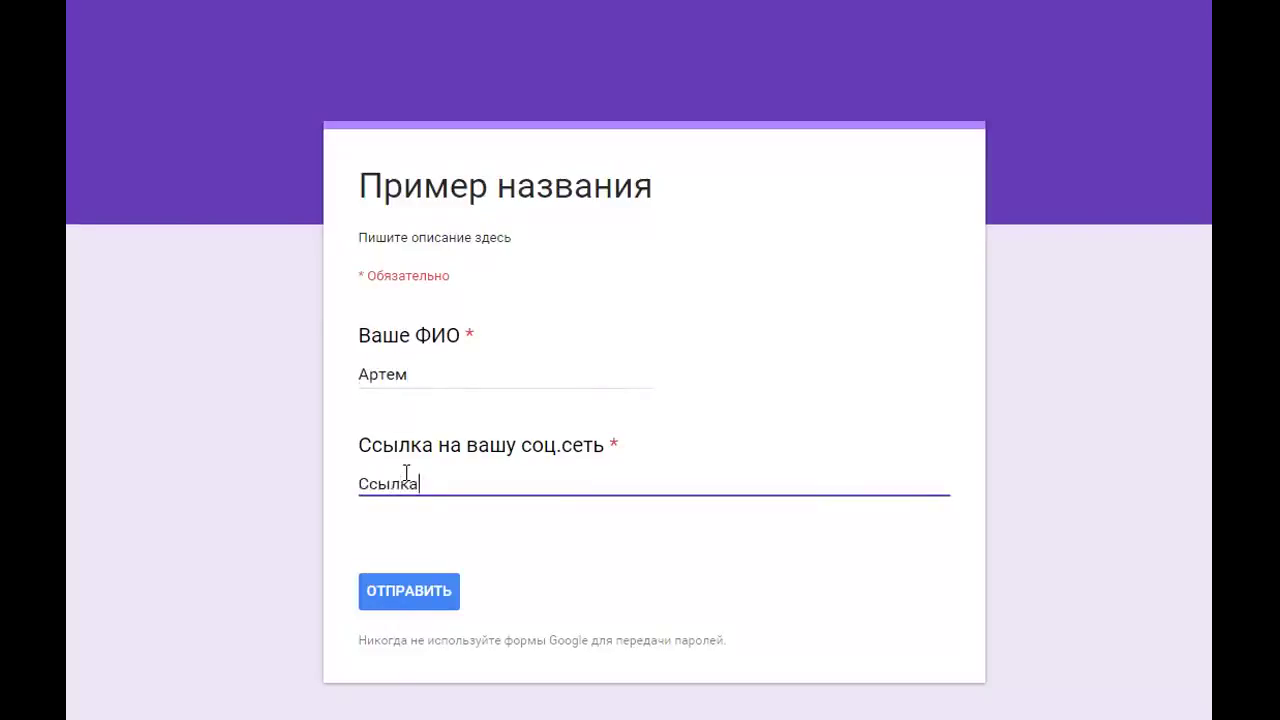
Submit the sample response, and return to the form editor with the send options closed
left_click(418, 585)
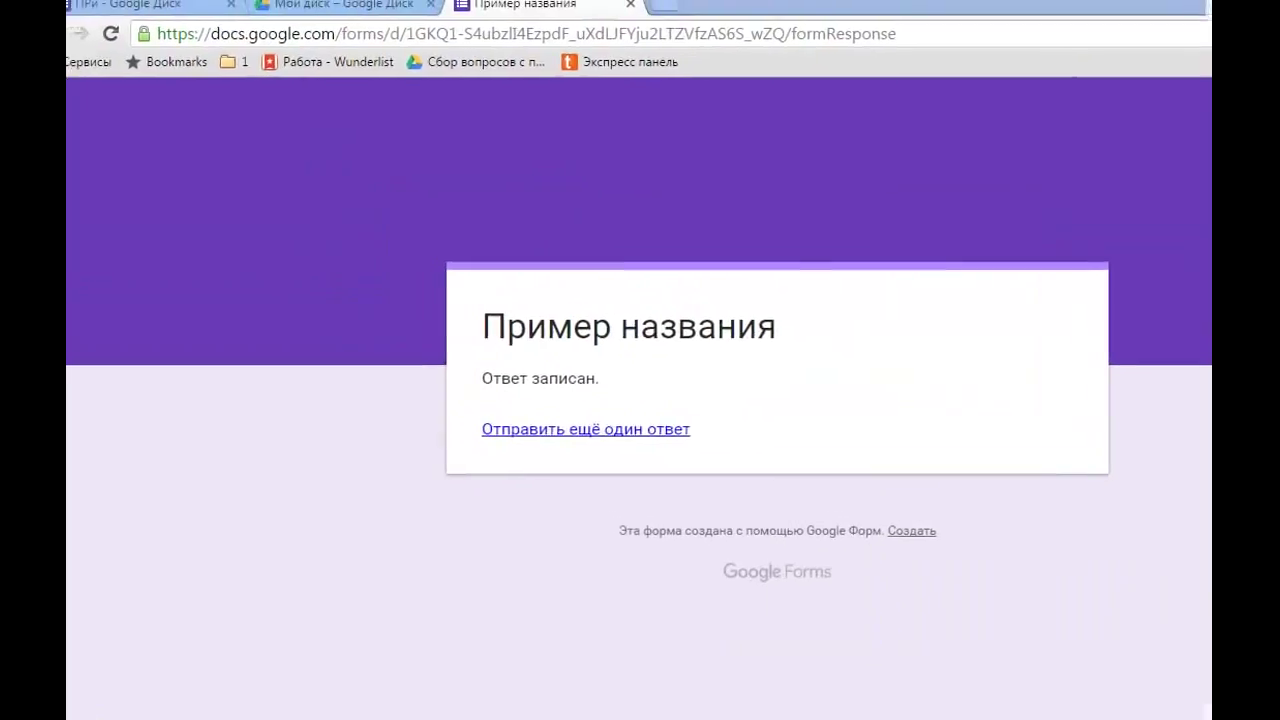
left_click(163, 12)
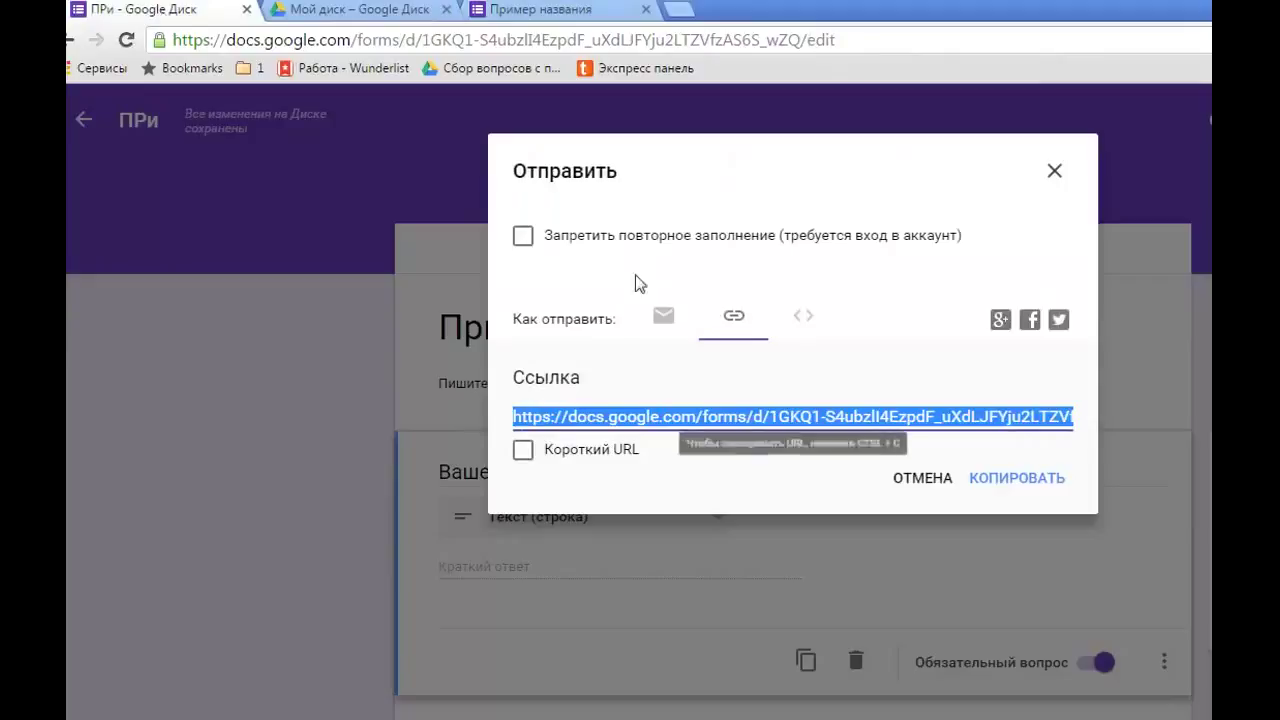
left_click(1055, 173)
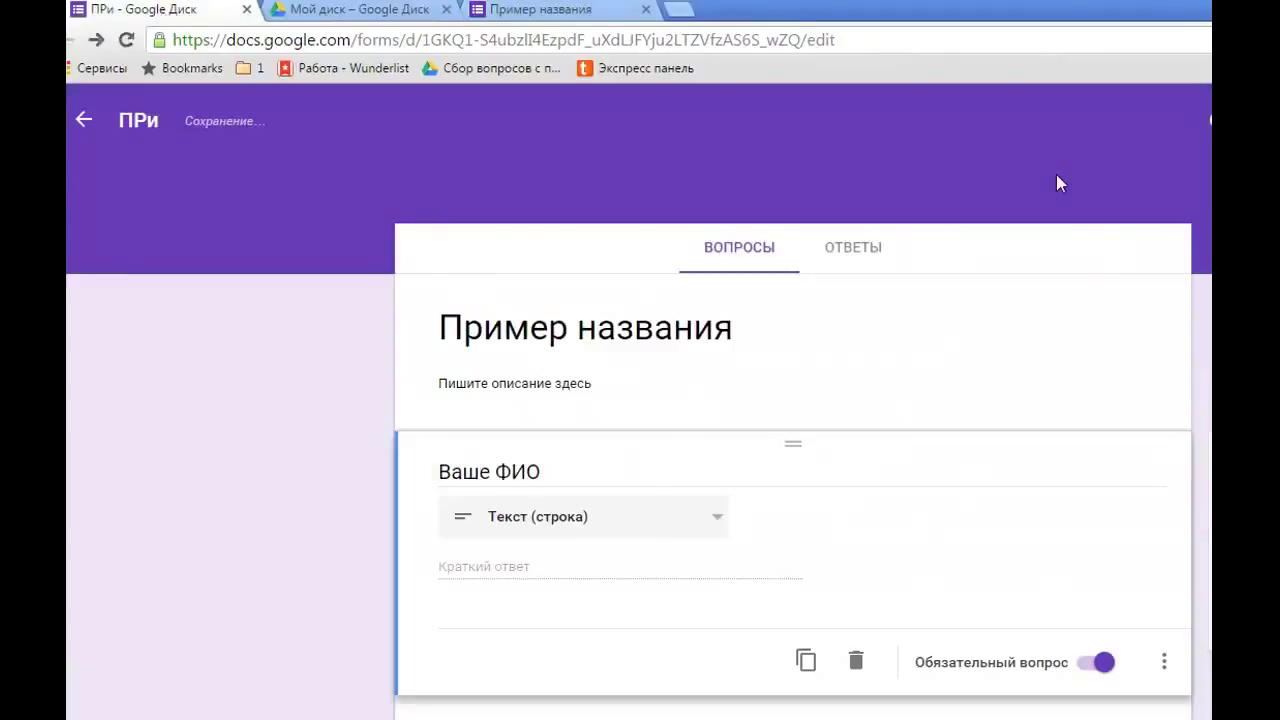
Review the form's collected responses, checking the answers under "Ваше ФИО" and "Ссылка на вашу соц.сеть"
left_click(855, 263)
left_click_drag(514, 496, 449, 496)
left_click(510, 633)
left_click_drag(510, 633, 443, 632)
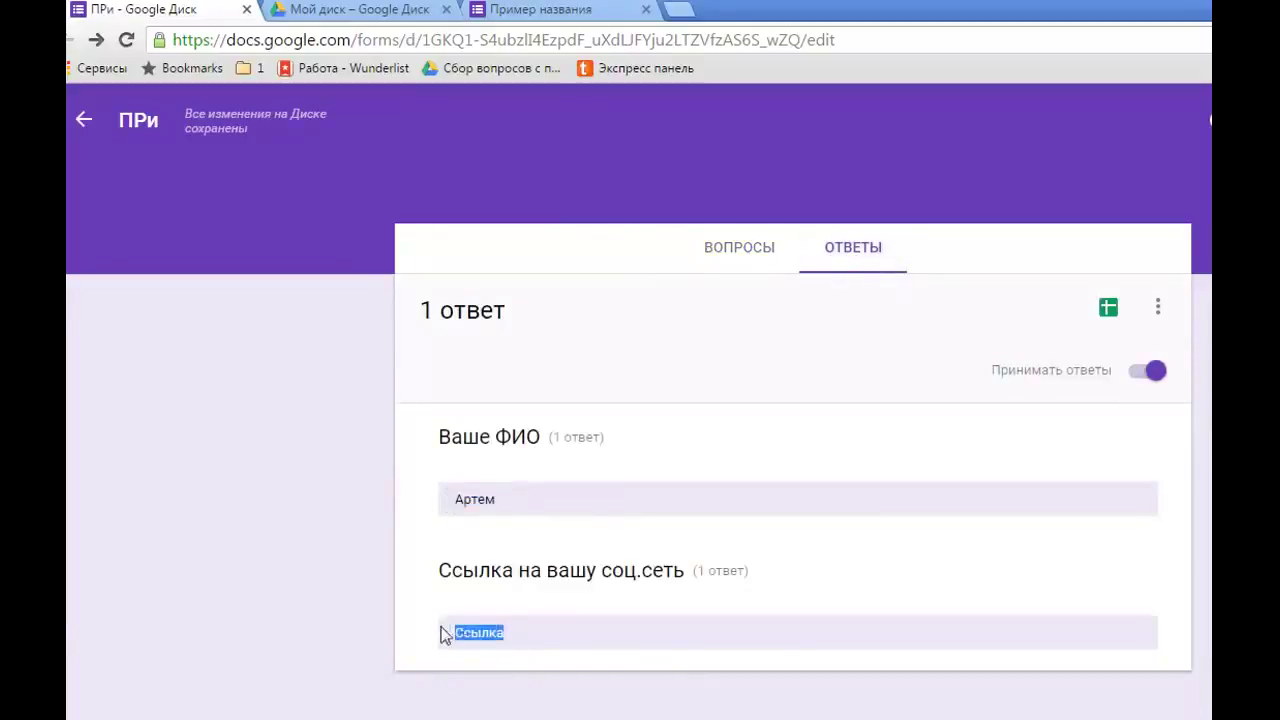
Save the responses to a new spreadsheet named "ПРи (Ответы)" and inspect the name and link answers in B2 and C2
left_click(1110, 312)
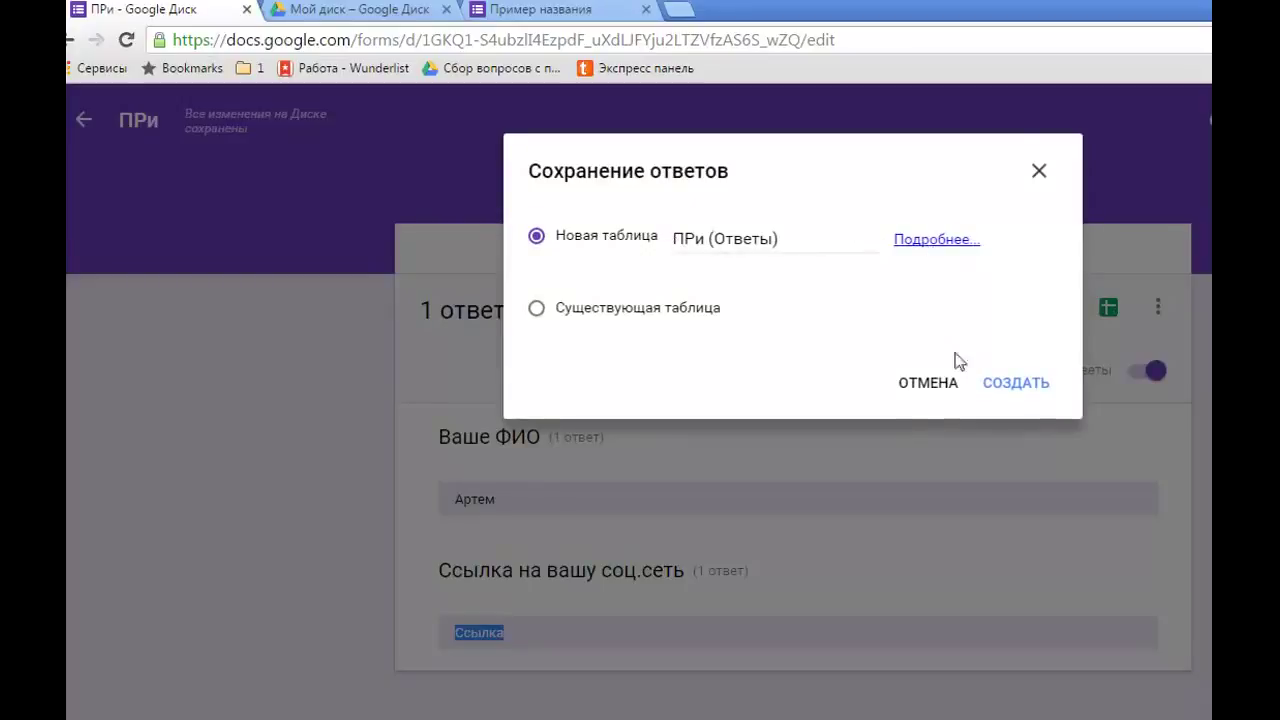
left_click(1007, 389)
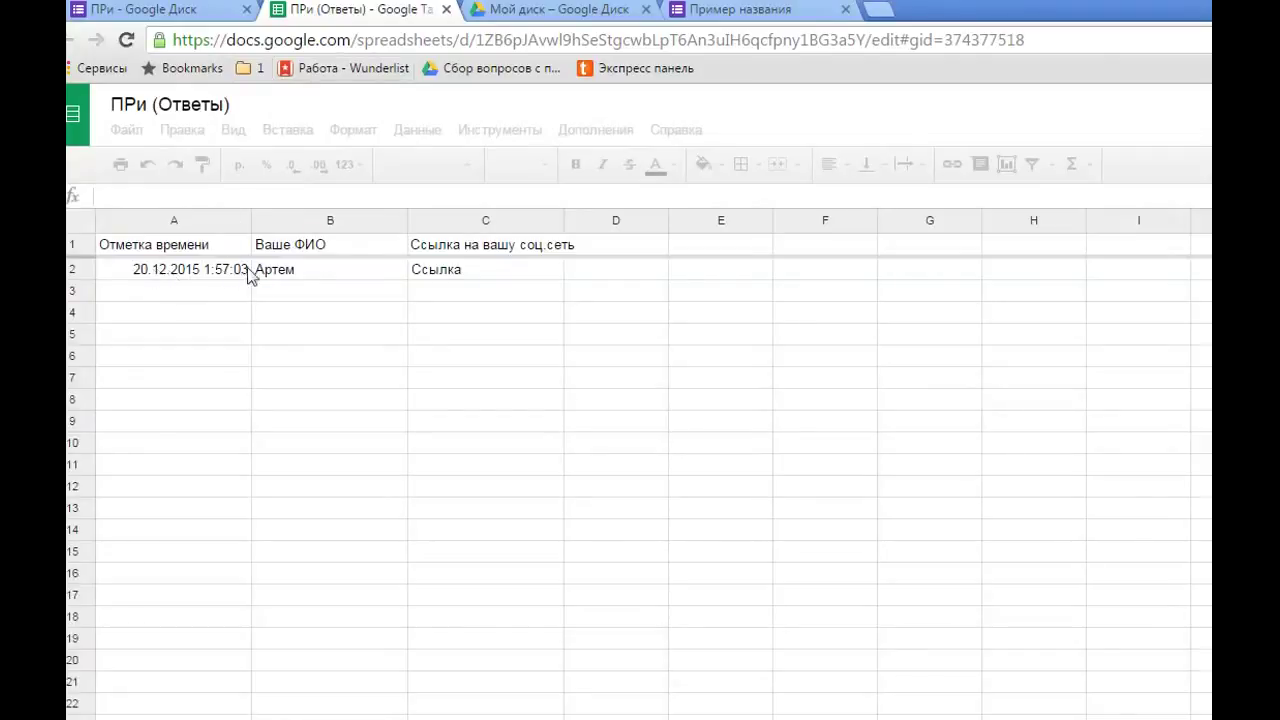
left_click(360, 278)
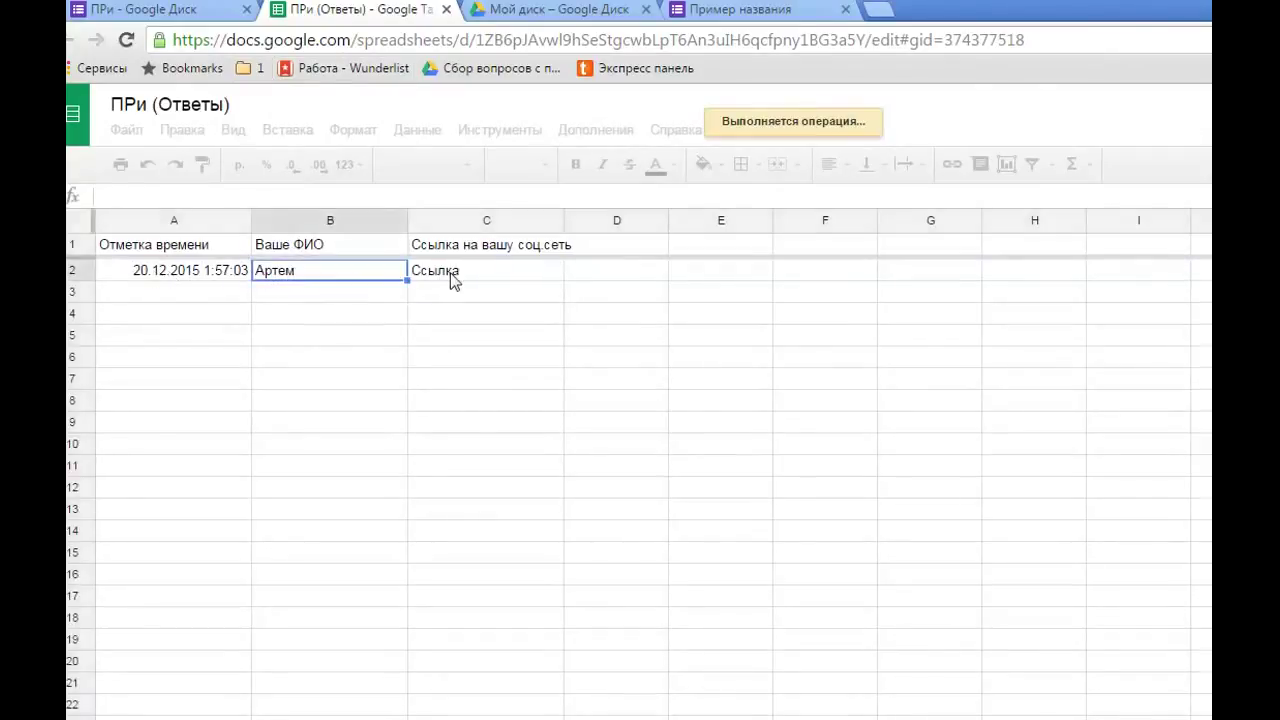
left_click(450, 280)
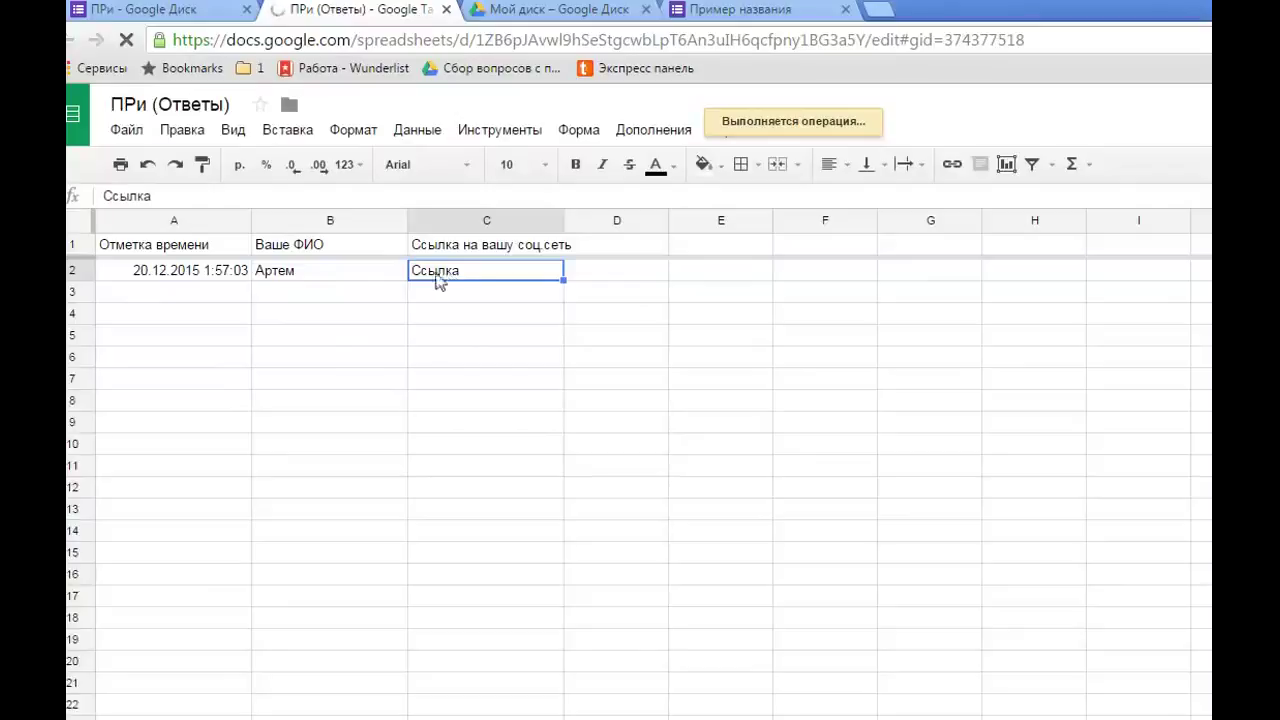